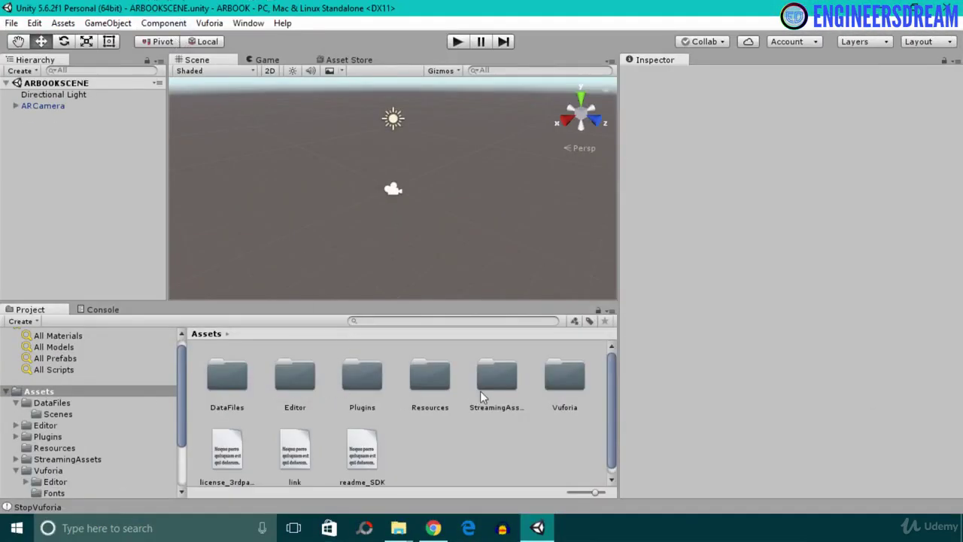
- Add the ImageTarget prefab from the Vuforia Prefabs folder to the scene as a child of ARCamera
double_click(565, 376)
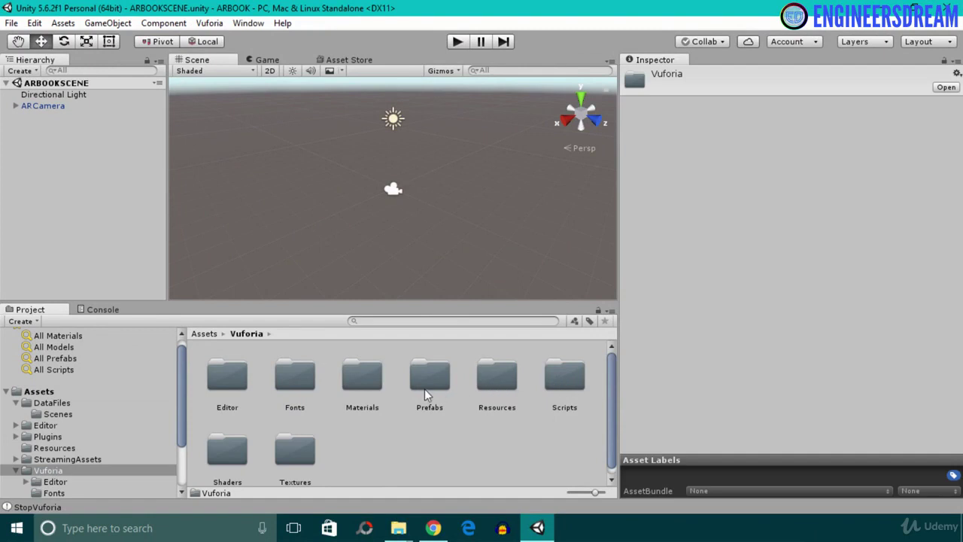
double_click(425, 382)
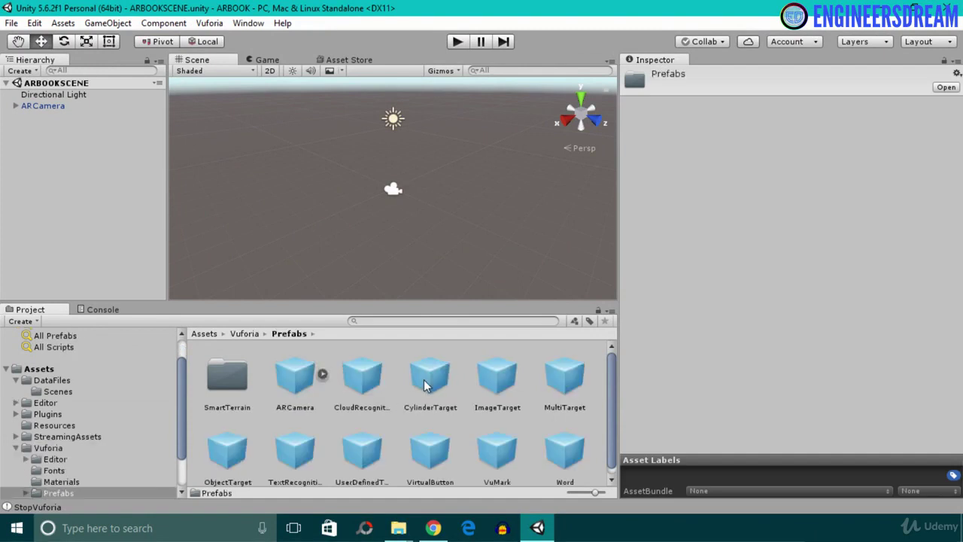
click(505, 383)
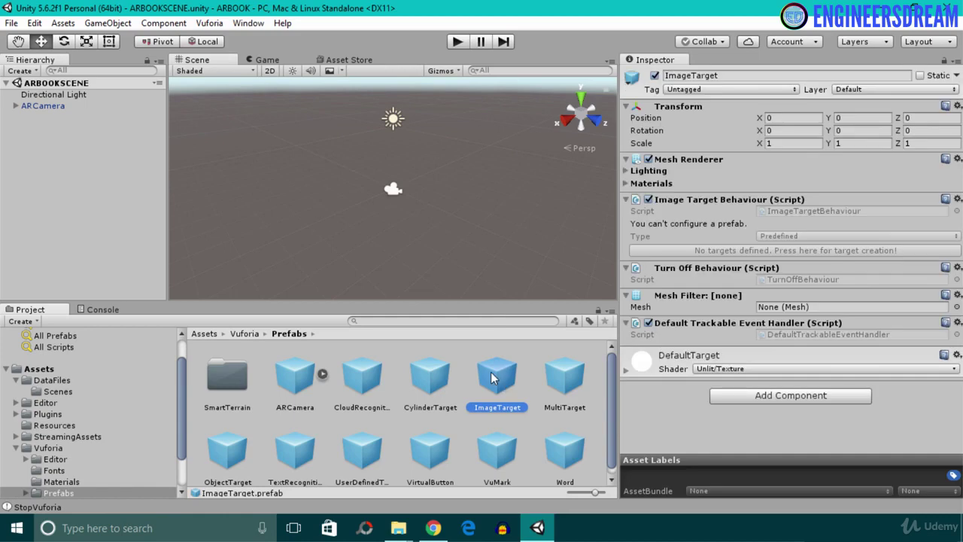
drag(506, 384, 50, 110)
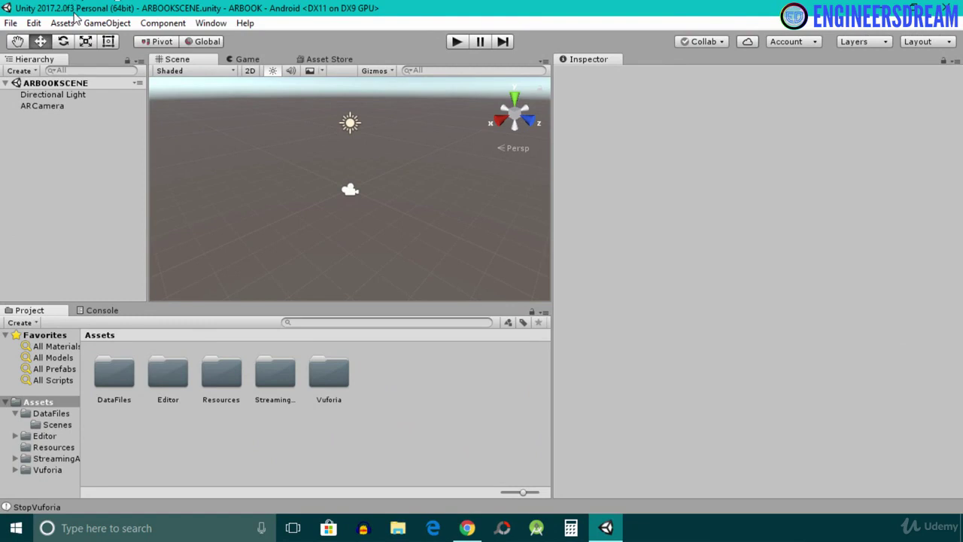
double_click(324, 377)
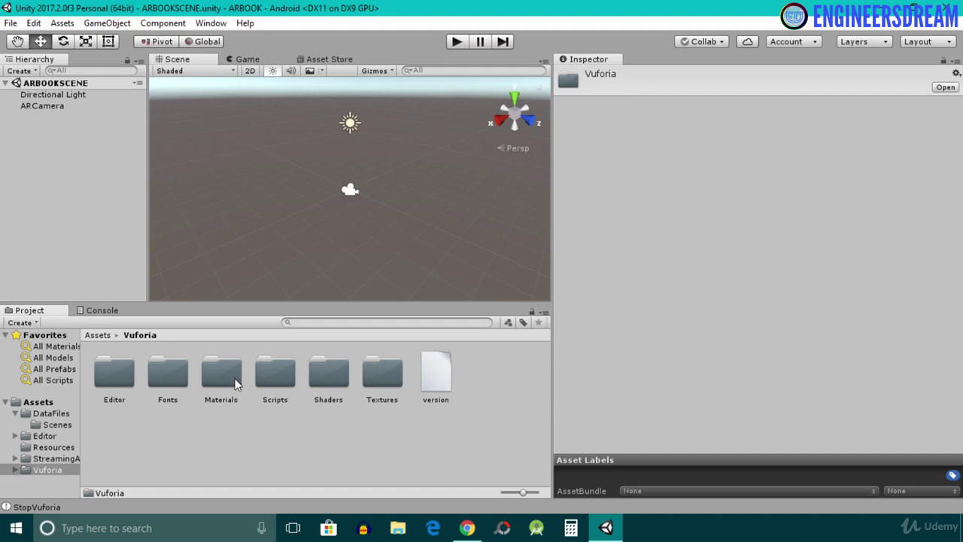
click(101, 335)
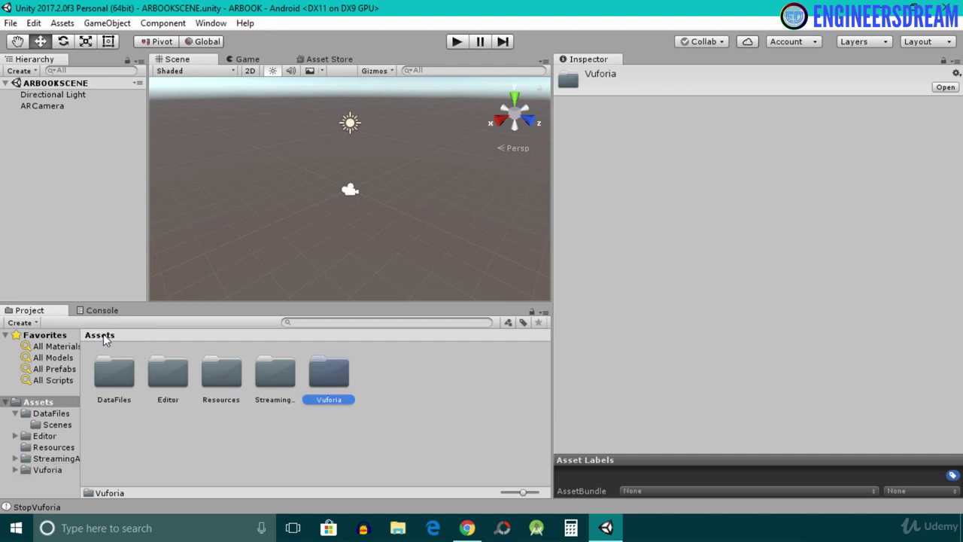
click(389, 411)
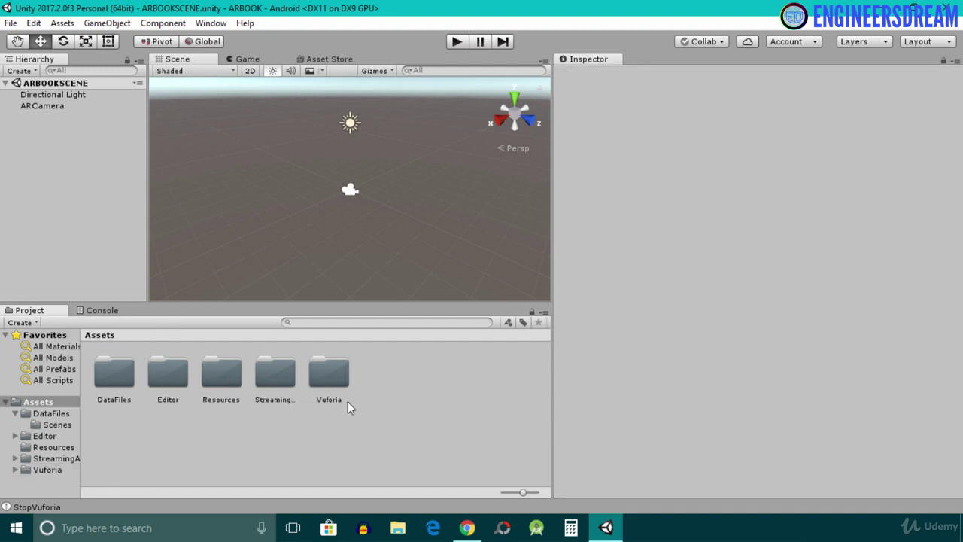
- Create a Vuforia Image target object in the scene
click(108, 24)
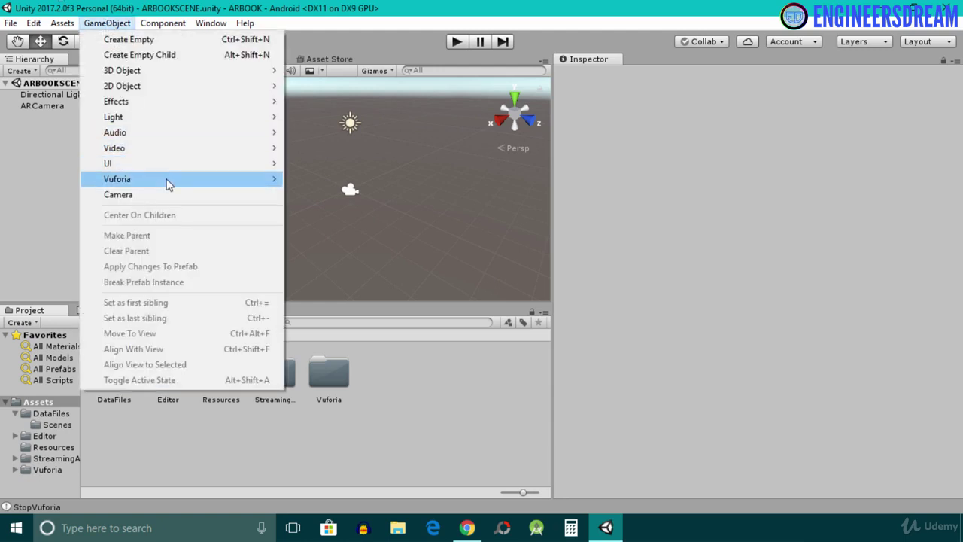
mouse_move(169, 185)
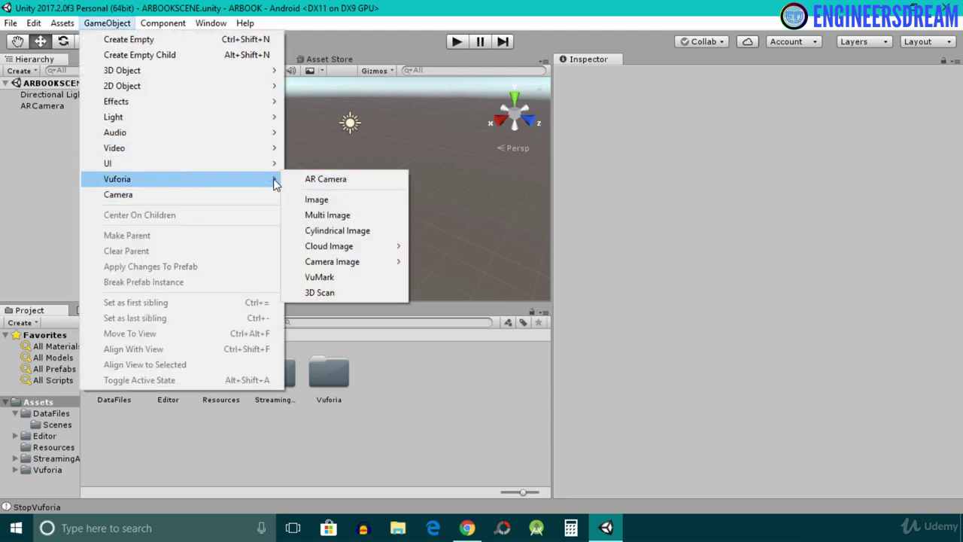
click(329, 202)
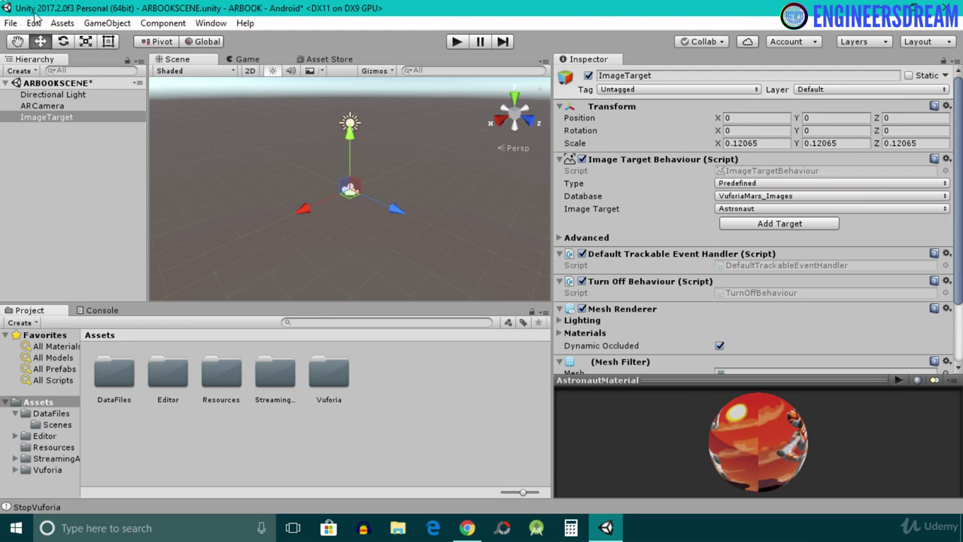
click(109, 23)
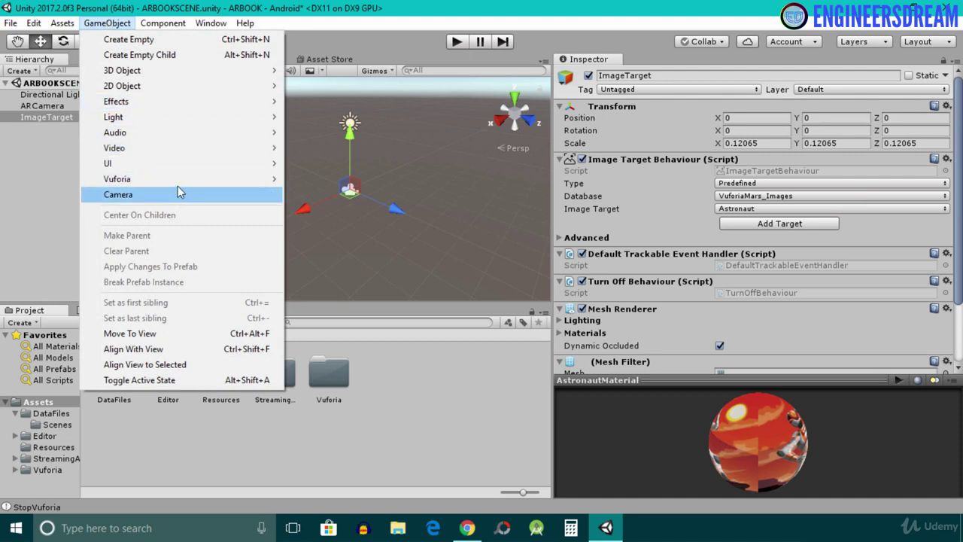
mouse_move(178, 179)
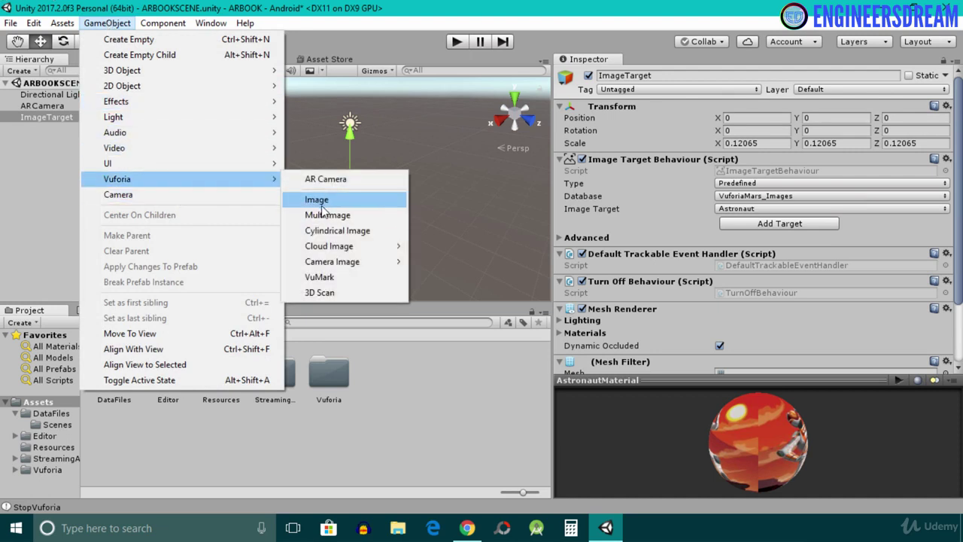
click(32, 182)
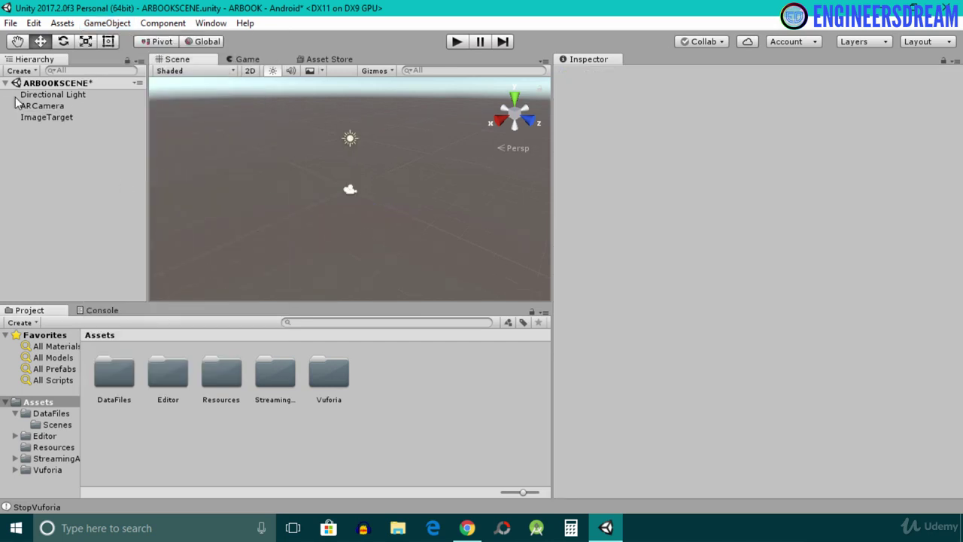
- Set the ImageTarget's database to ARBOOKDATABASE and its image target to SUN
click(67, 119)
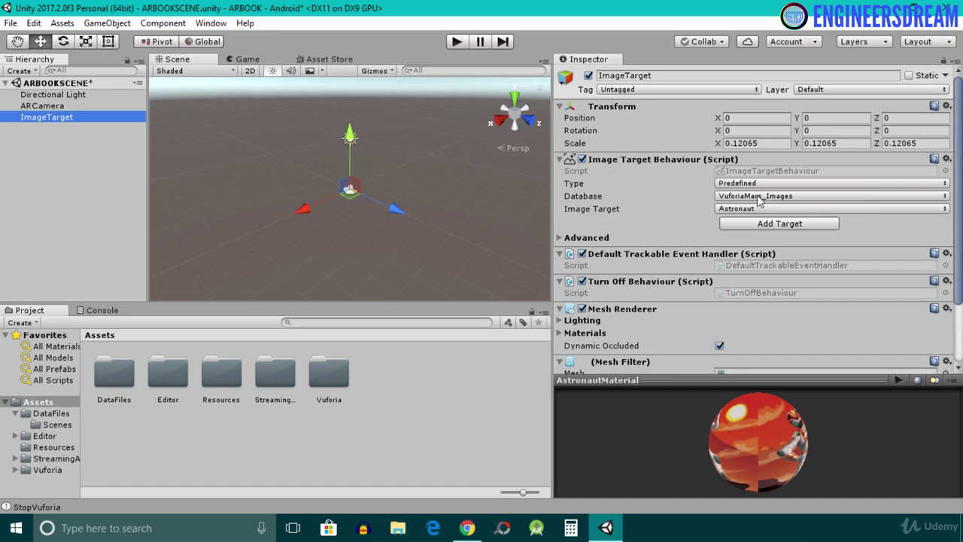
click(746, 197)
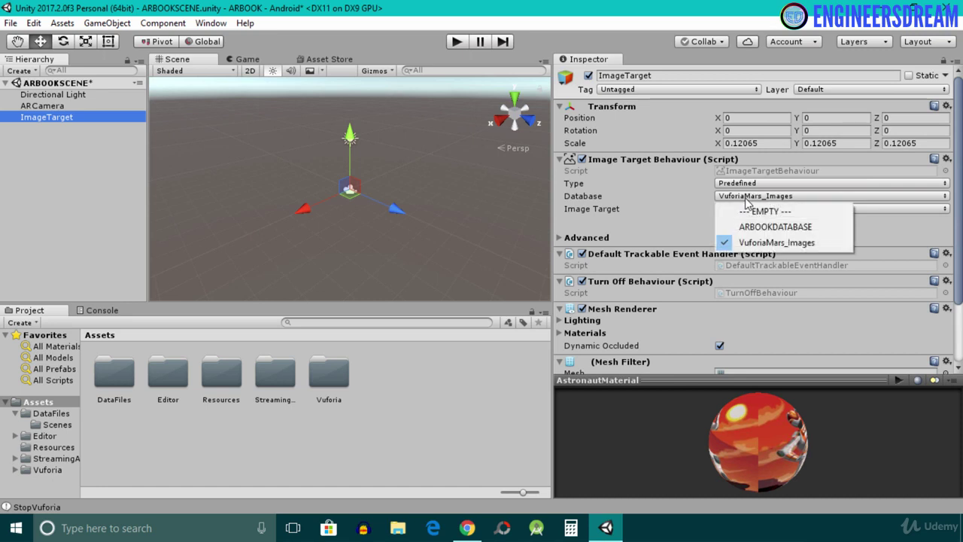
click(780, 226)
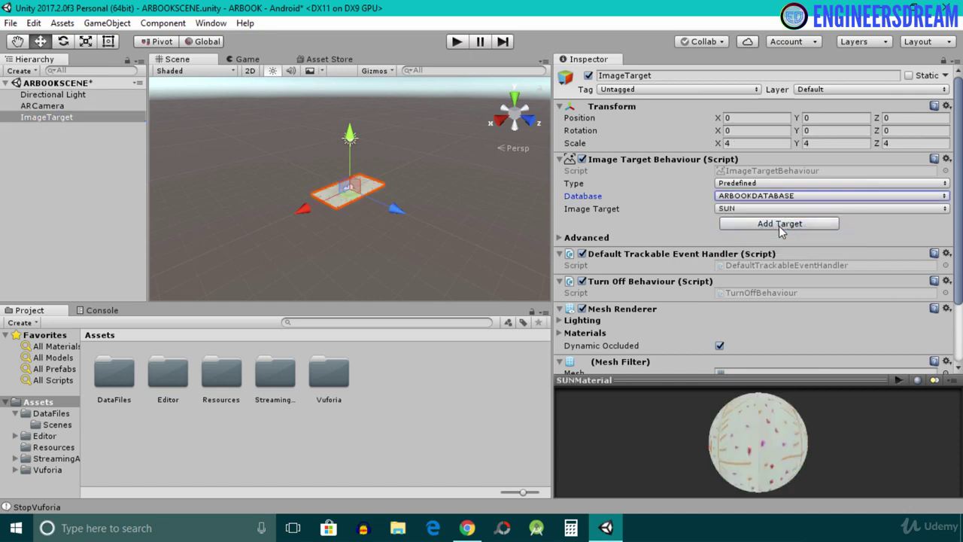
click(741, 210)
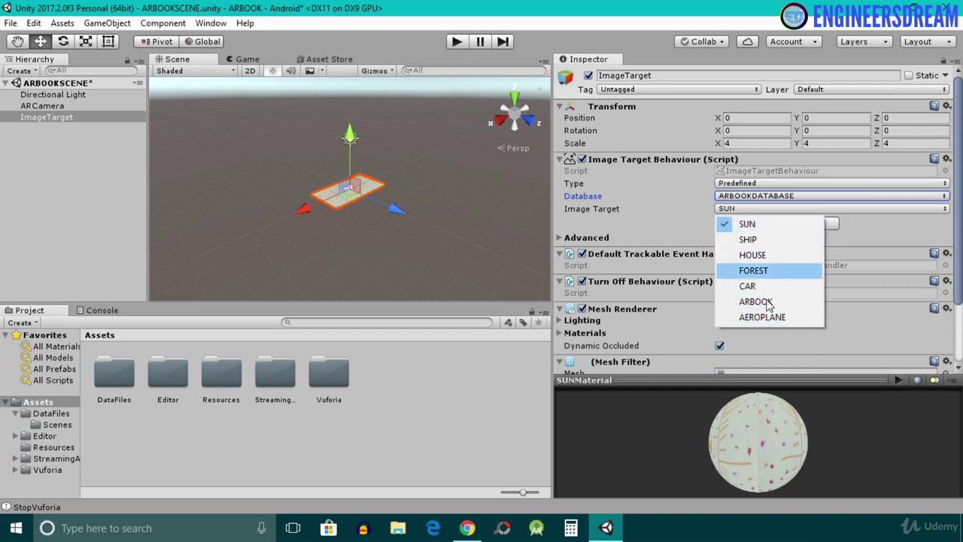
click(748, 225)
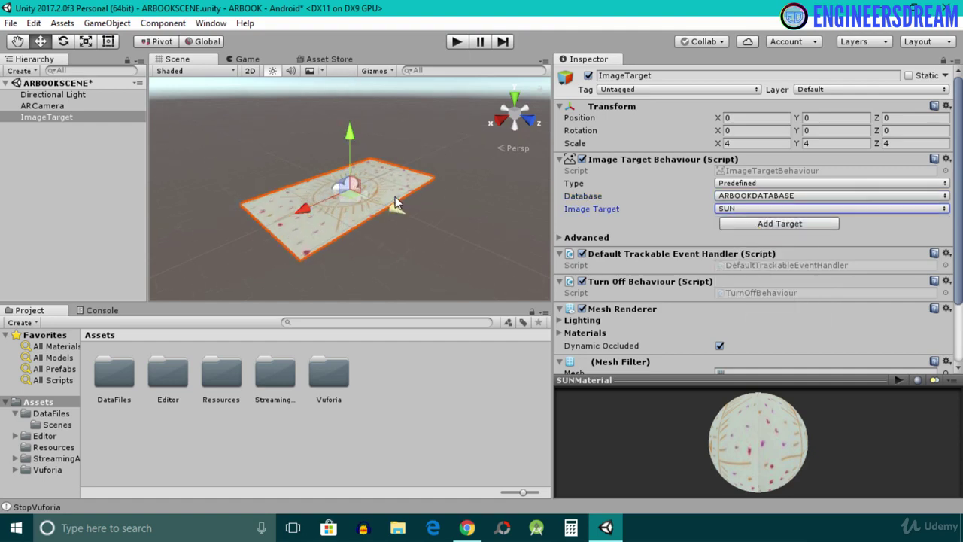
- Rename the ImageTarget object as SunImageTarget
click(470, 136)
alt+drag(471, 135, 184, 211)
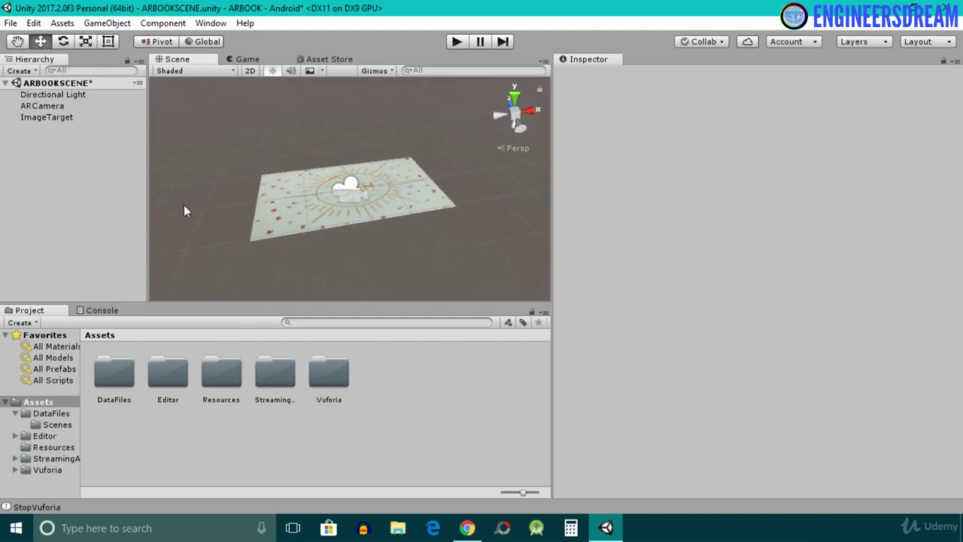
click(22, 119)
click(23, 119)
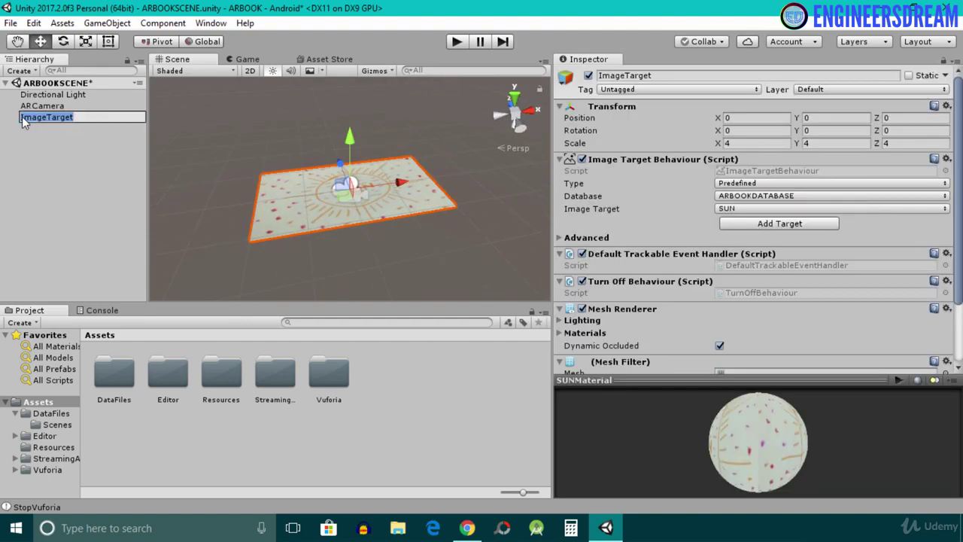
click(23, 119)
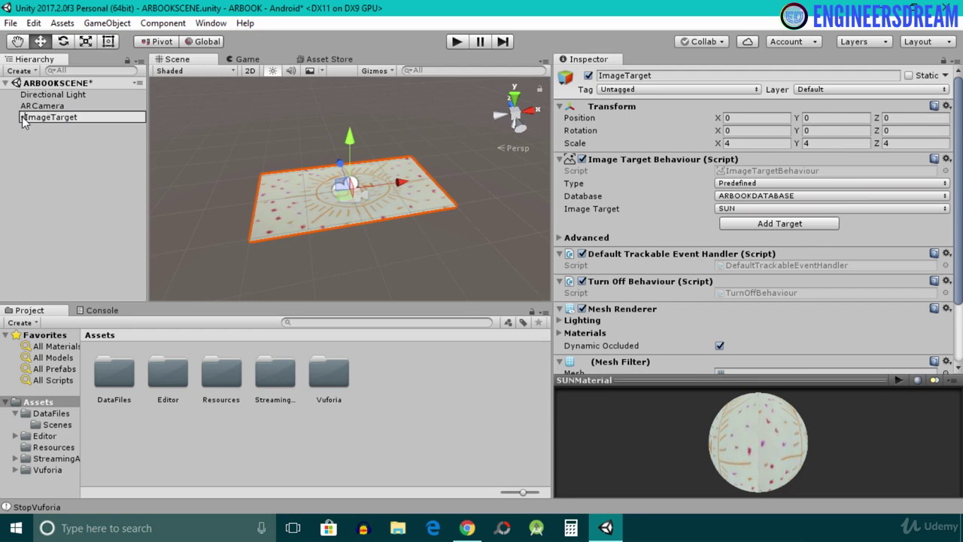
text(Sun)
key(Return)
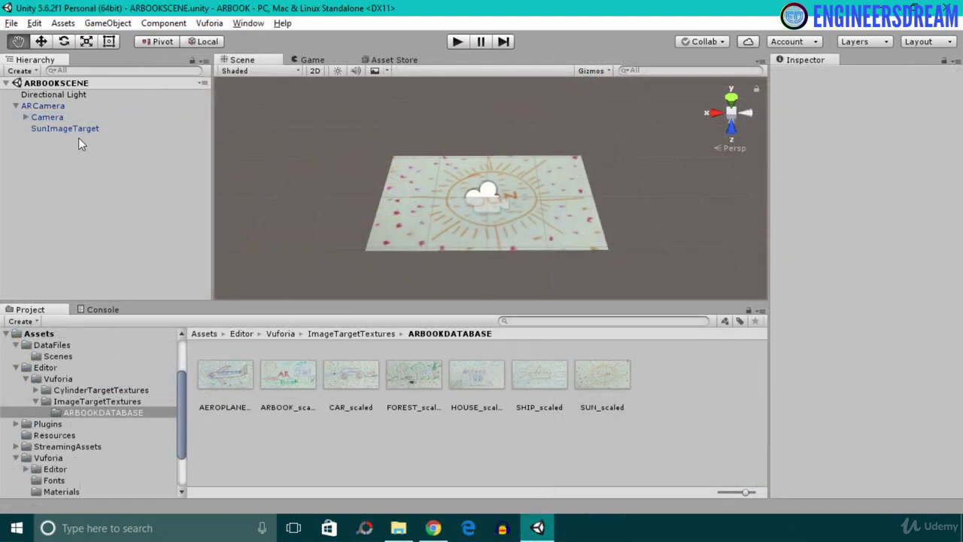
- Add a 3D sphere as a child of SunImageTarget
click(76, 130)
right_click(73, 132)
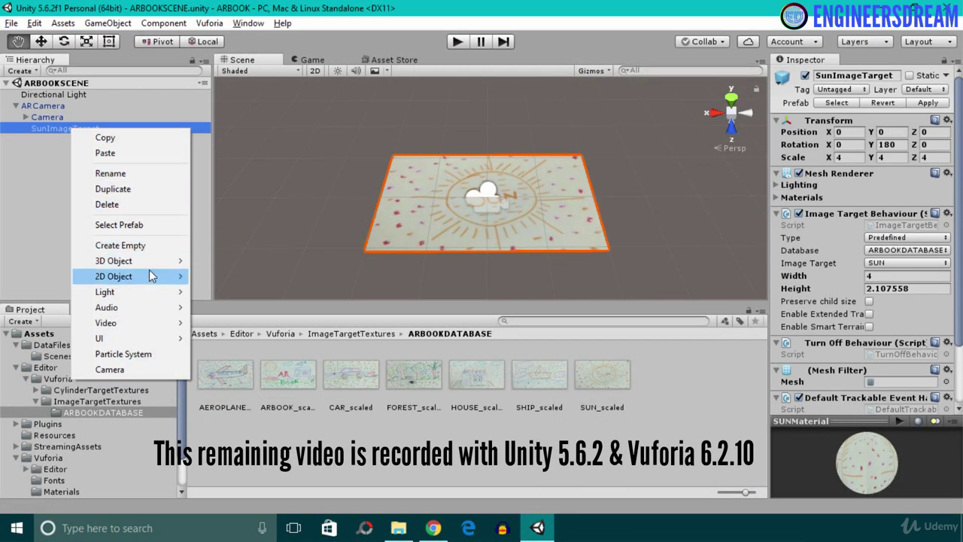
mouse_move(151, 261)
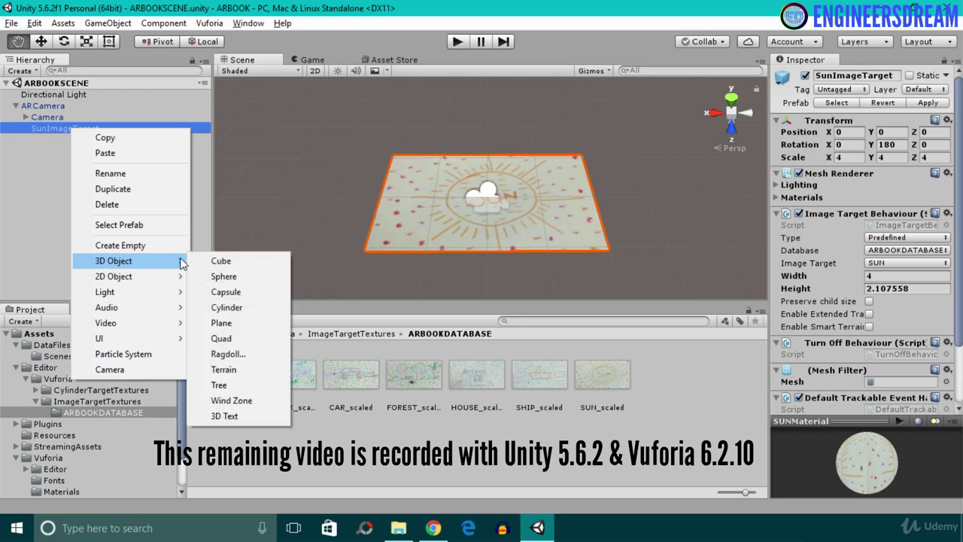
click(223, 278)
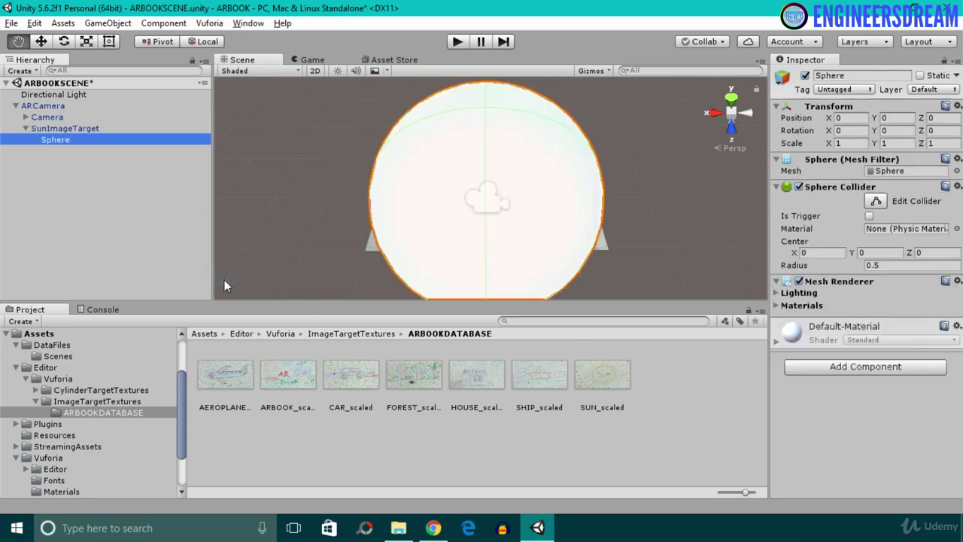
- Scale the sphere down uniformly to about 0.36 so it fits within the image target
alt+drag(261, 210, 518, 116)
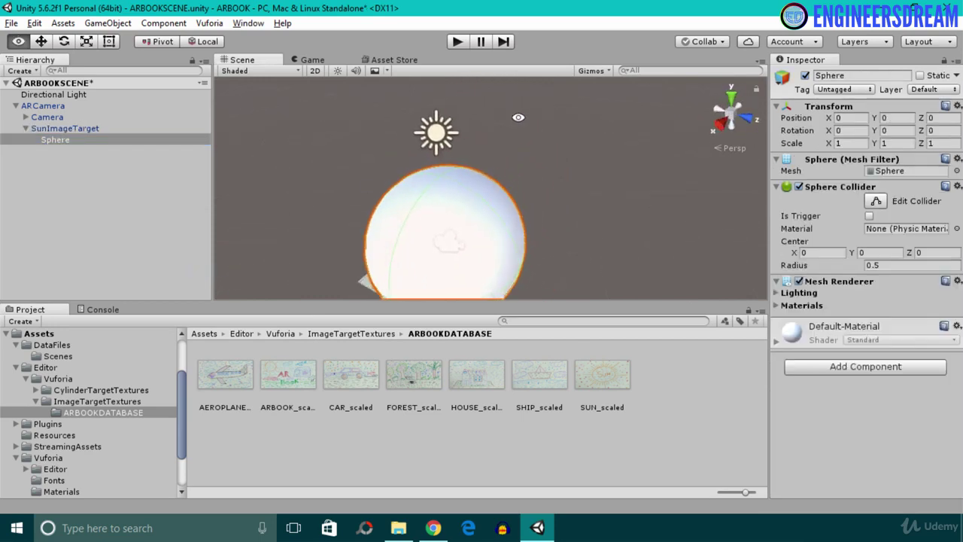
scroll(432, 161, down, 2)
scroll(432, 166, down, 3)
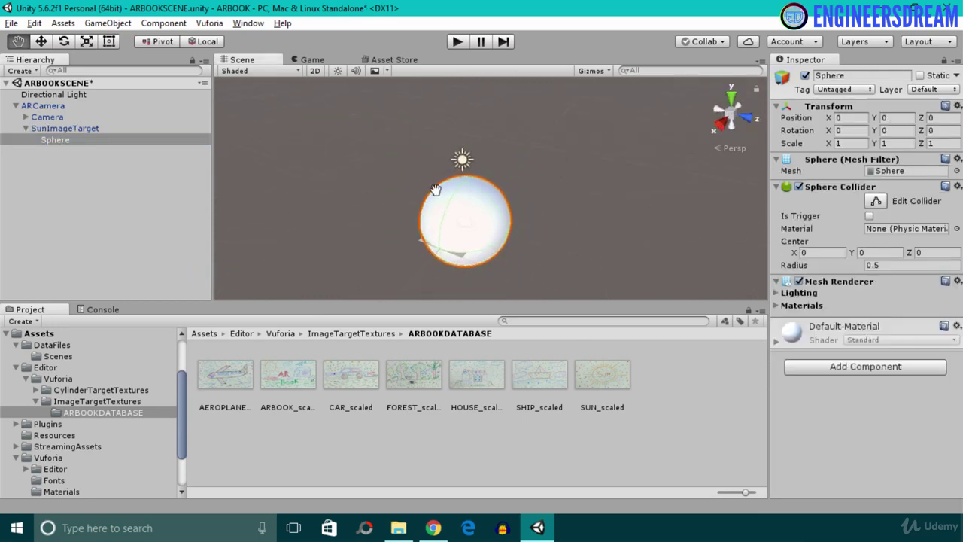
click(68, 139)
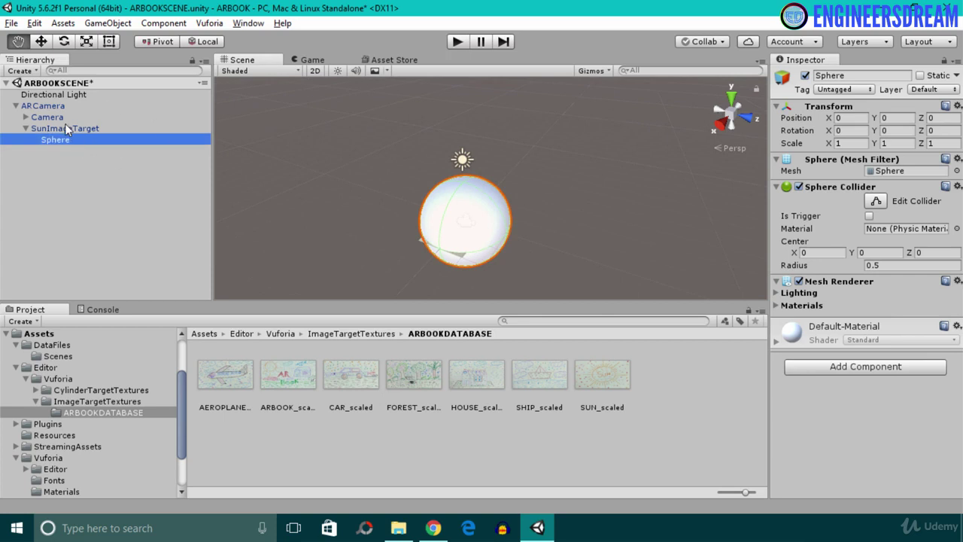
click(84, 43)
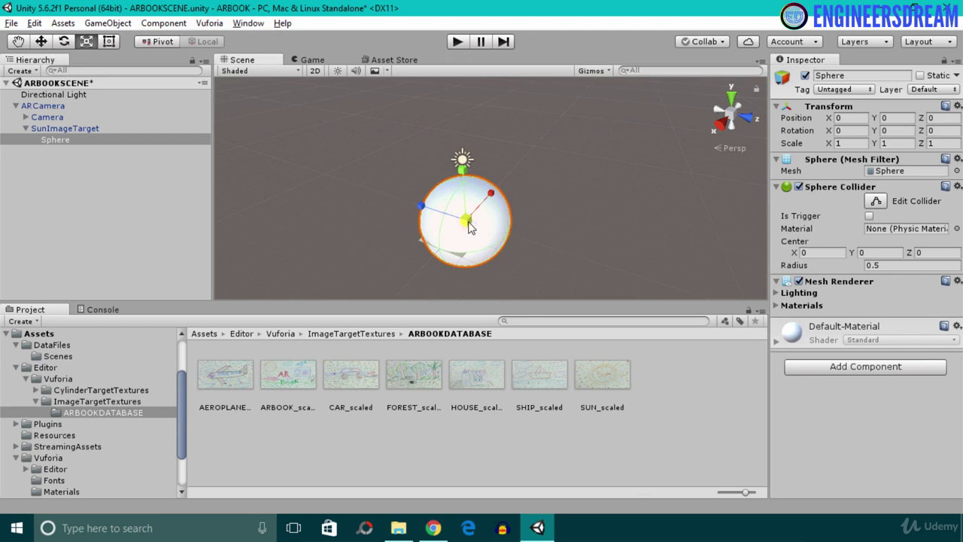
drag(468, 226, 428, 225)
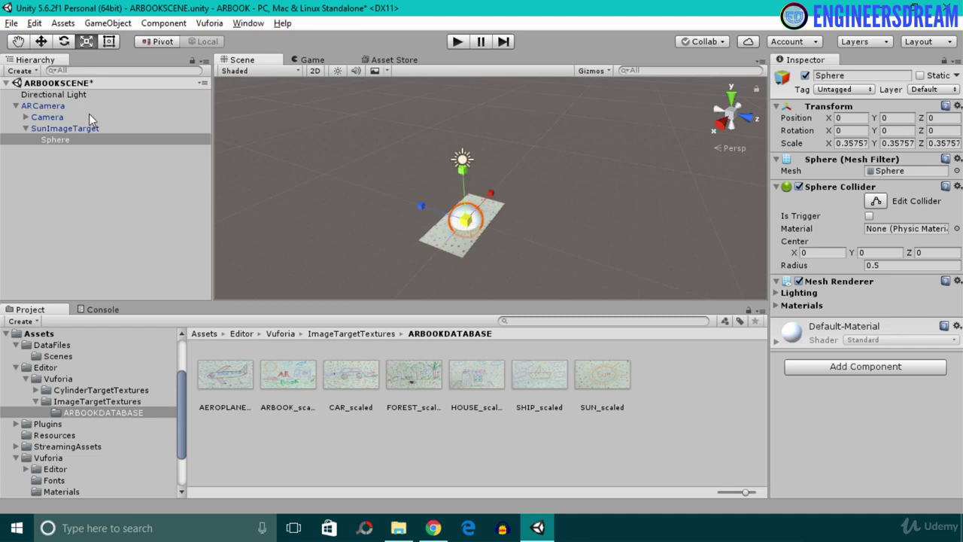
- Rename the sphere under SunImageTarget as Sun
click(60, 138)
click(72, 138)
text(S)
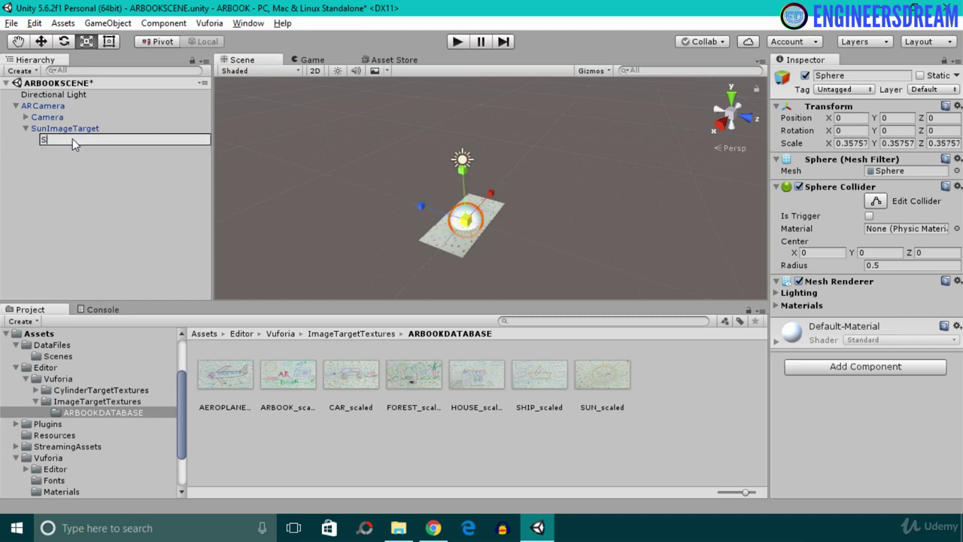
text(un)
key(Return)
- Raise the Sun sphere above the image target to a Y position of about 0.44
key(w)
drag(462, 171, 454, 142)
scroll(491, 213, up, 3)
alt+drag(492, 213, 447, 153)
alt+drag(492, 158, 474, 159)
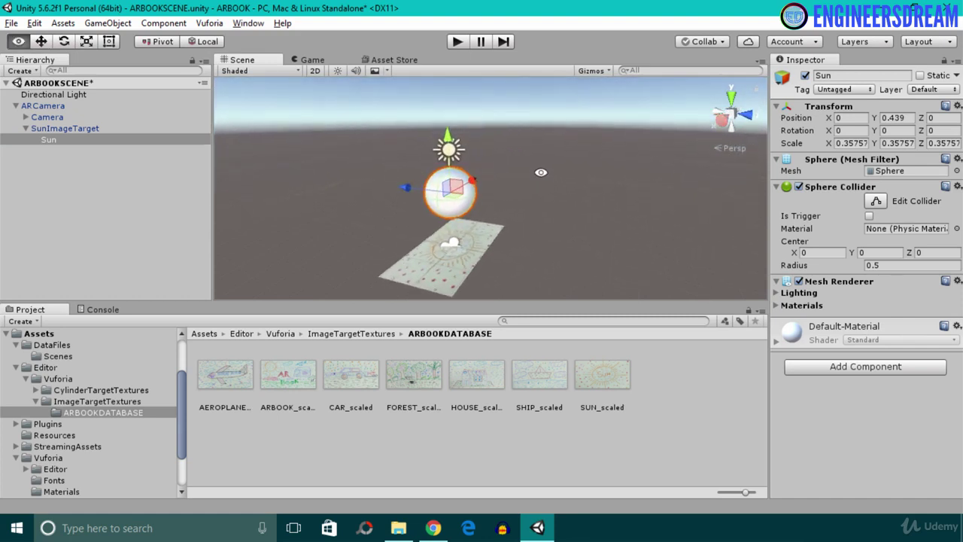
- Flatten the Sun sphere along its Z axis to a scale of about 0.08
click(87, 41)
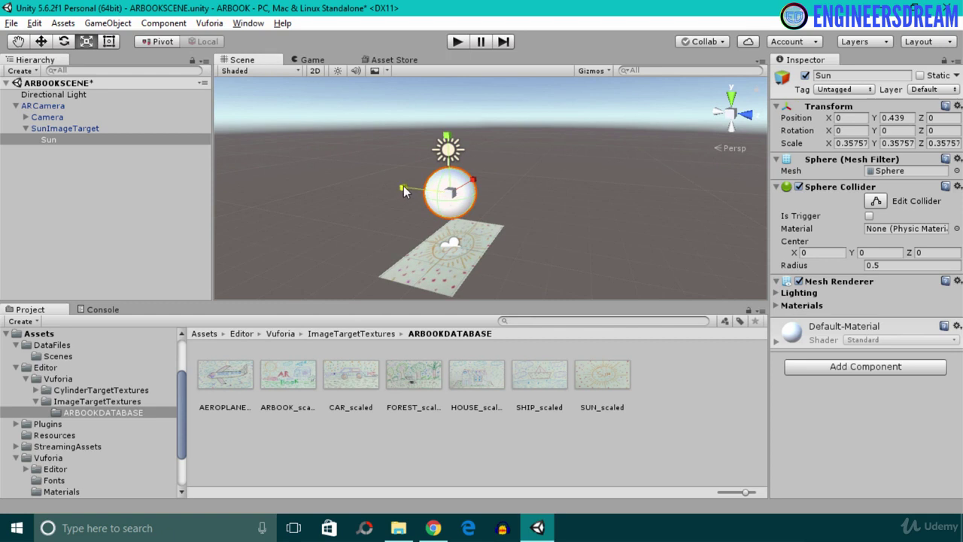
drag(404, 186, 441, 189)
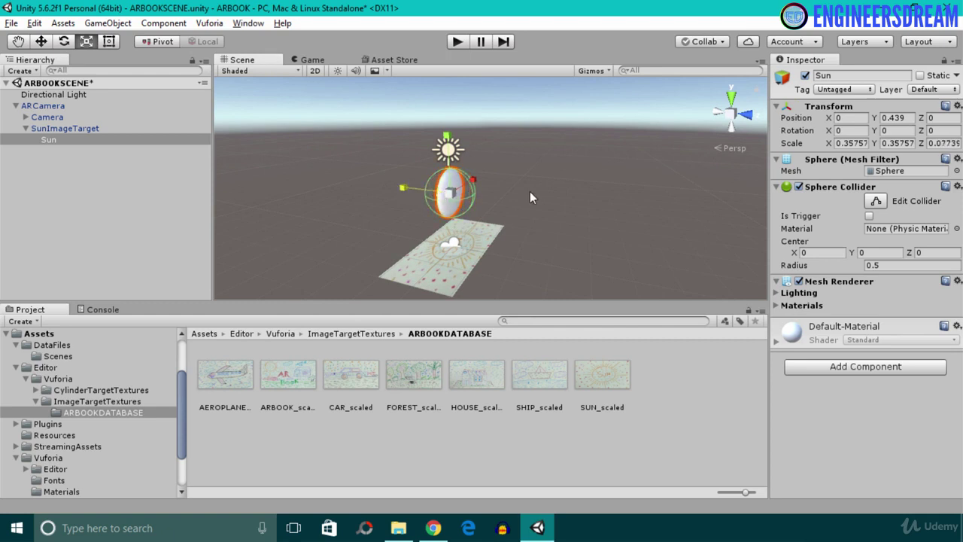
alt+drag(530, 197, 557, 170)
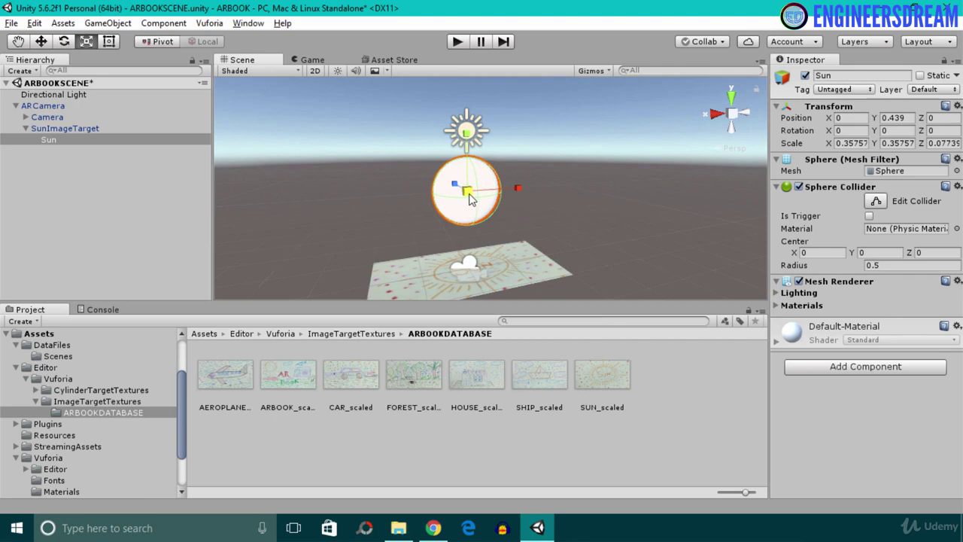
- Enlarge the Sun sphere proportionally to a scale of about 0.56, 0.56, 0.12 and raise it to a Y position of 0.617
drag(472, 200, 409, 293)
key(w)
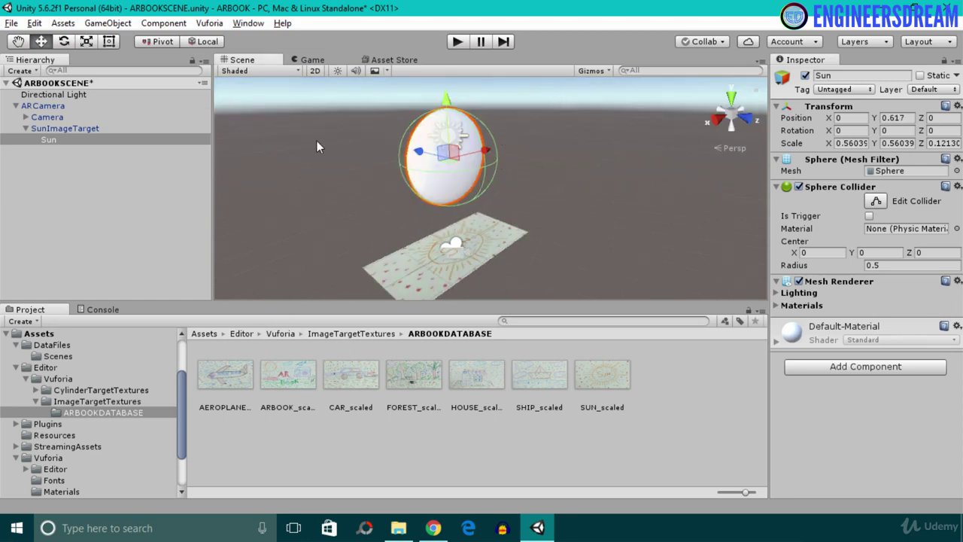
- Create a folder named Materials inside the DataFiles assets folder and open it
click(204, 335)
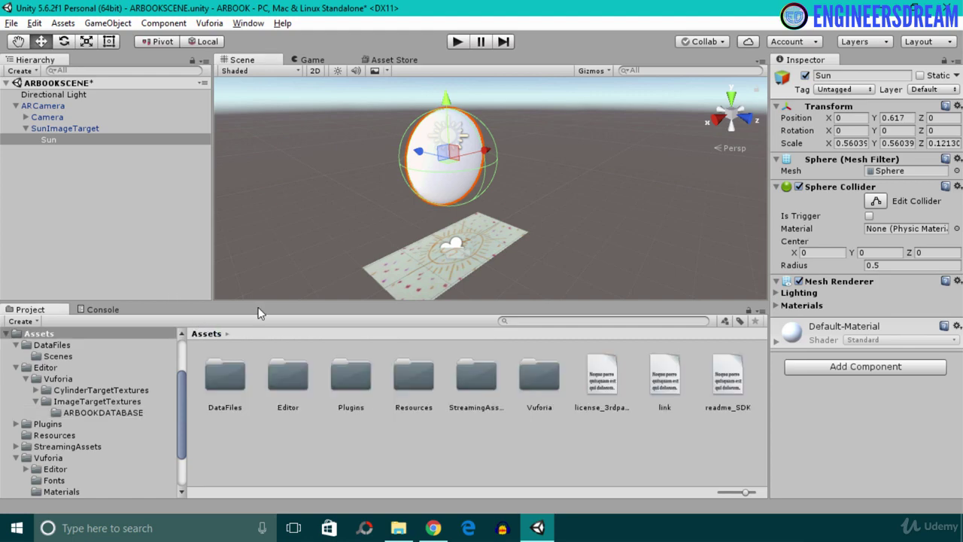
double_click(226, 382)
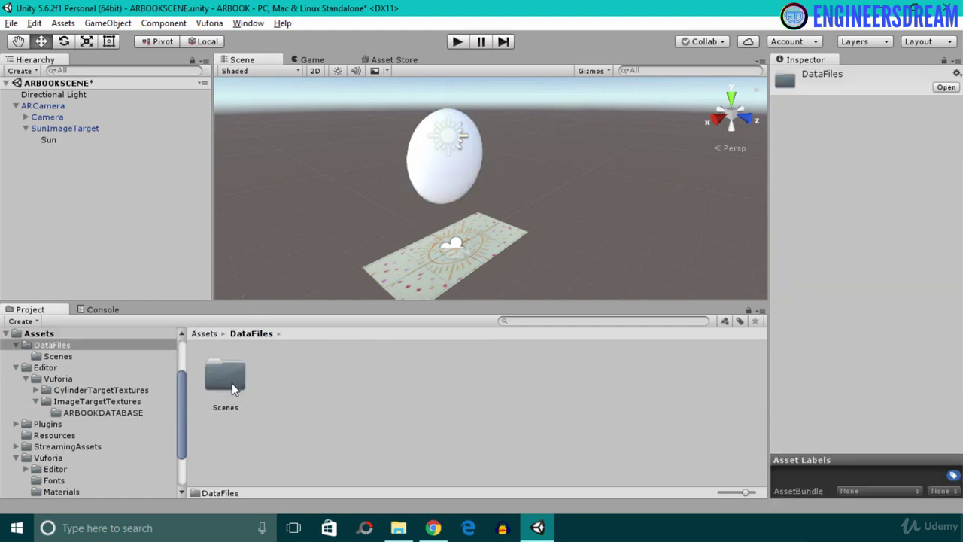
right_click(306, 392)
mouse_move(422, 136)
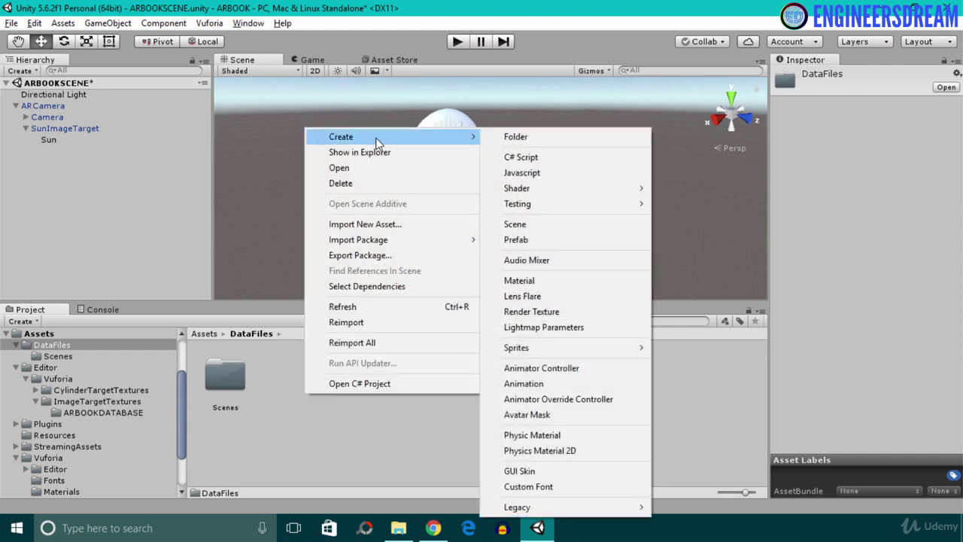
click(552, 135)
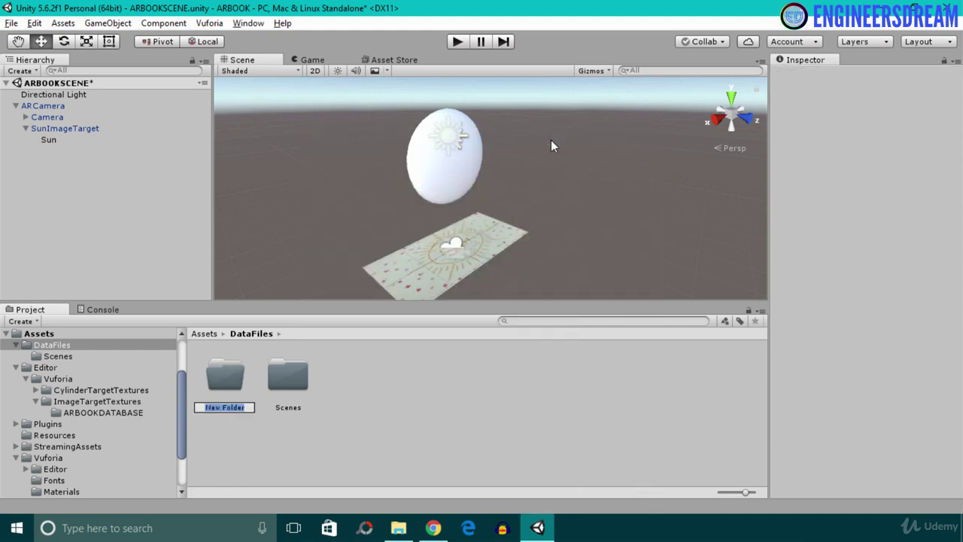
text(Materials)
key(Return)
key(Return)
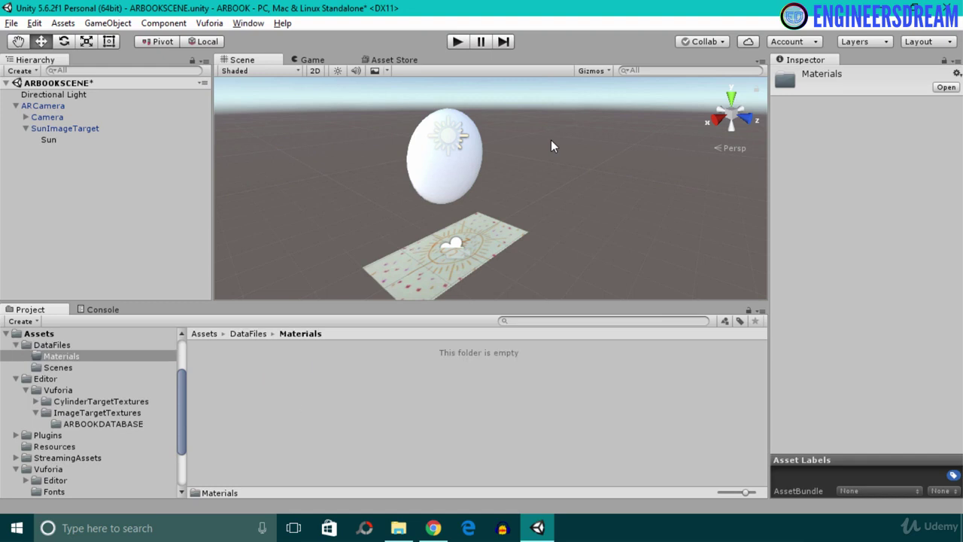
- Create a new material named SunMaterial in the Materials folder
right_click(297, 428)
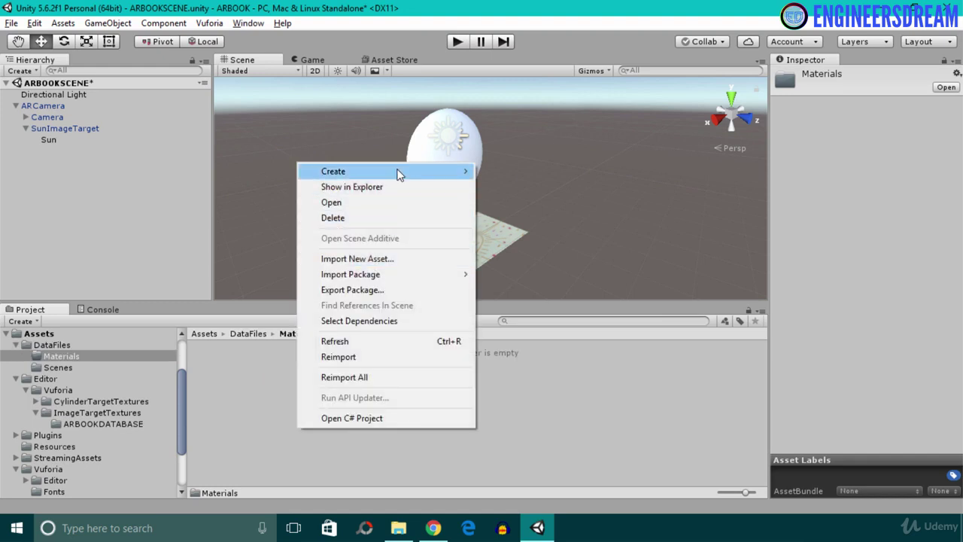
mouse_move(401, 174)
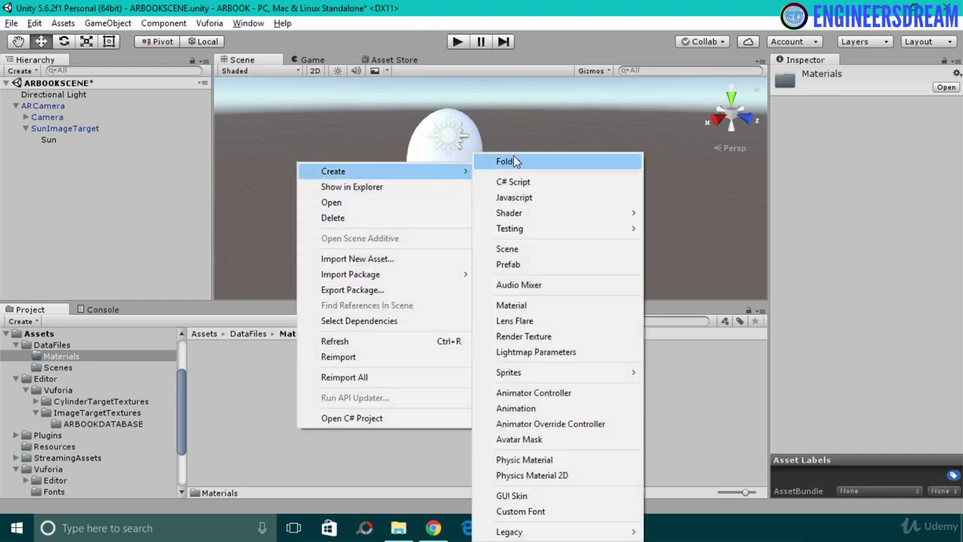
click(515, 305)
text(SunMaterial)
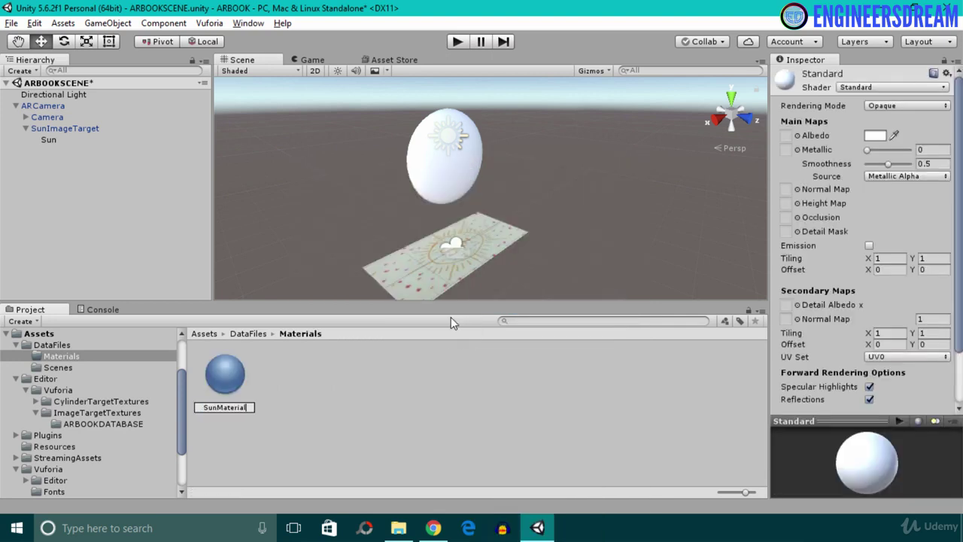
key(Return)
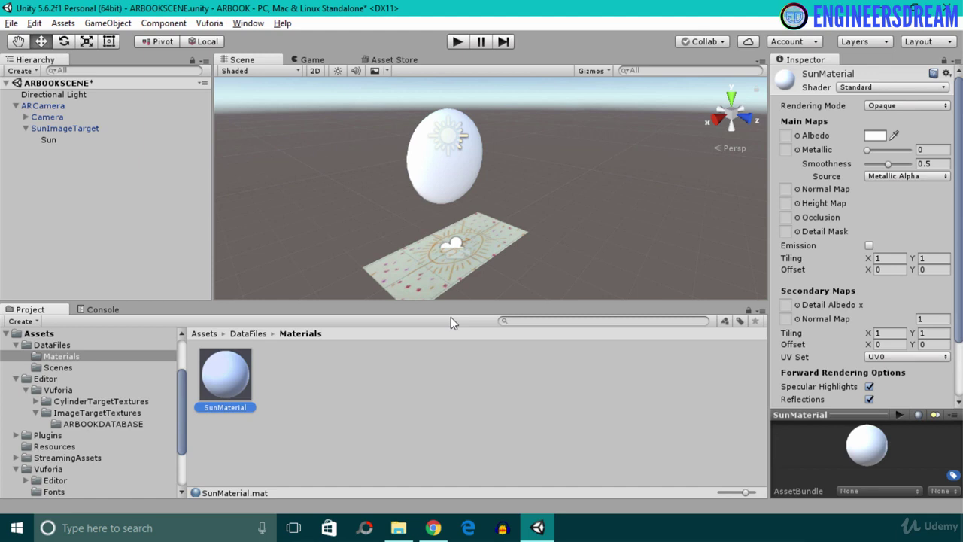
- Set SunMaterial's albedo to the yellow-orange hex color FDB813FF
click(877, 136)
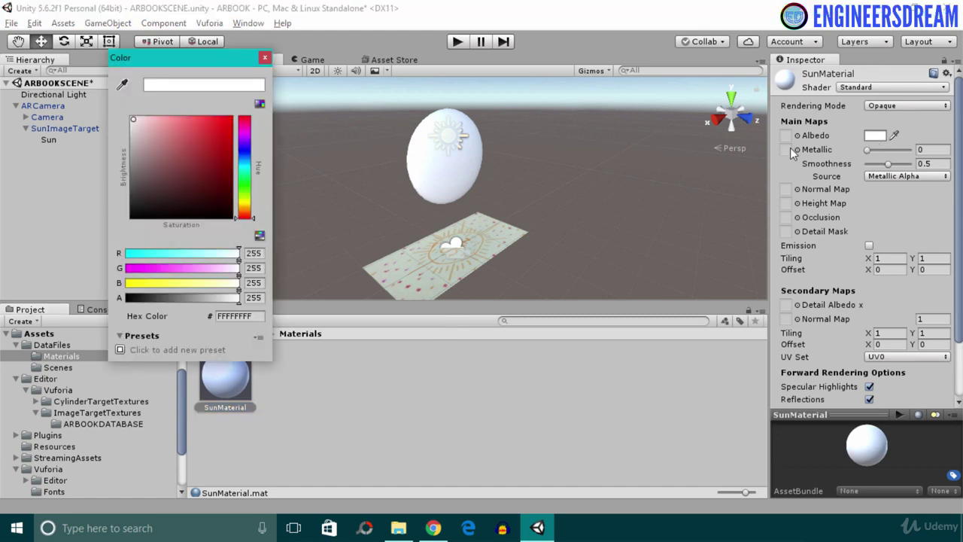
click(257, 316)
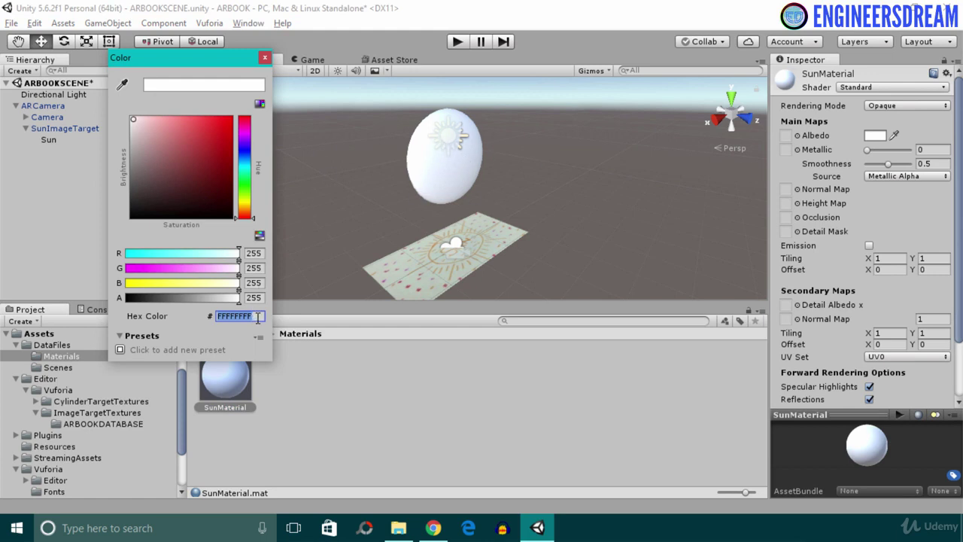
text(FDB813FF)
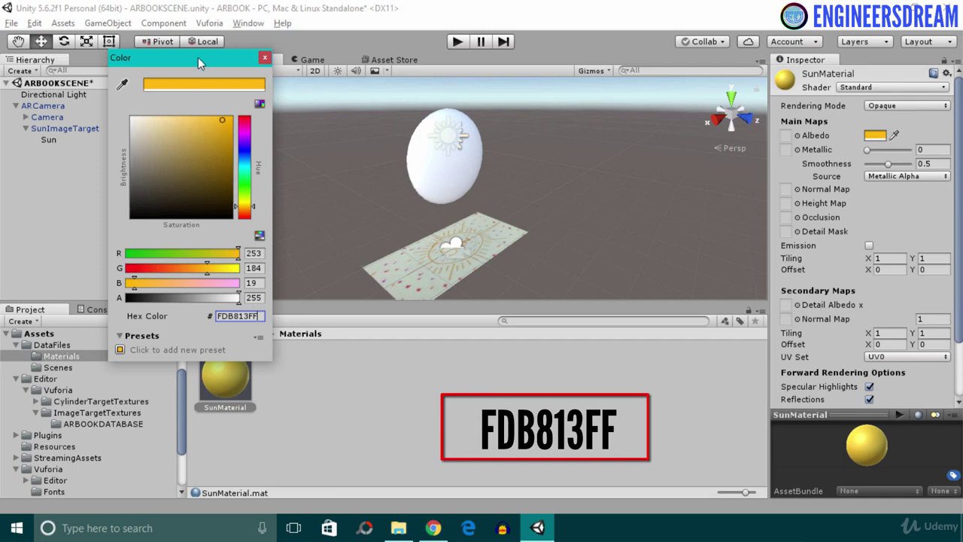
drag(198, 57, 643, 48)
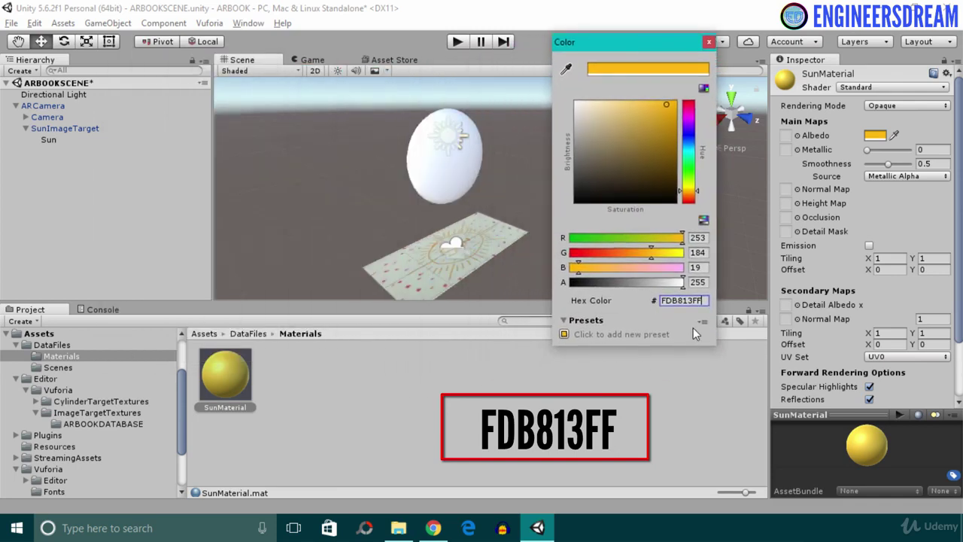
click(710, 42)
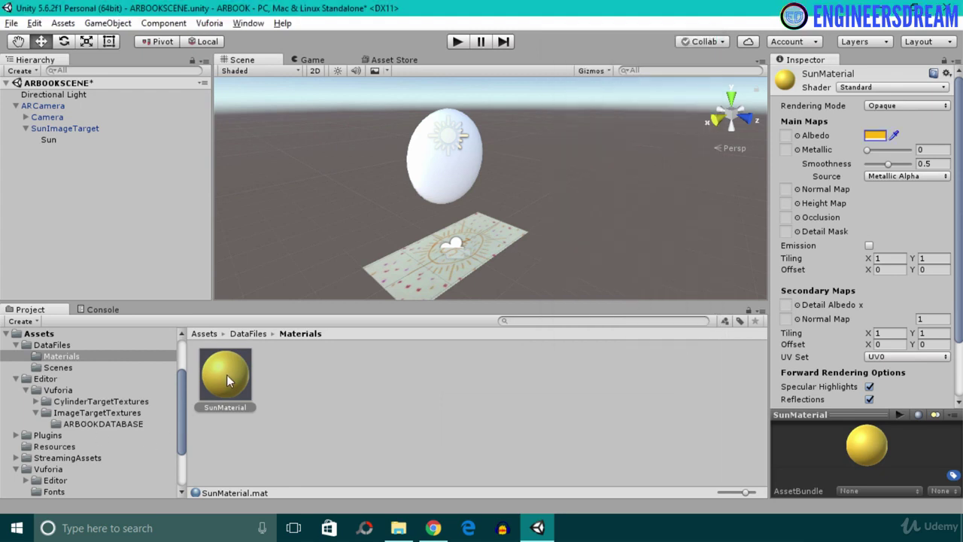
- Apply SunMaterial to the Sun sphere in the scene and save the scene
drag(213, 387, 424, 160)
key(ctrl+s)
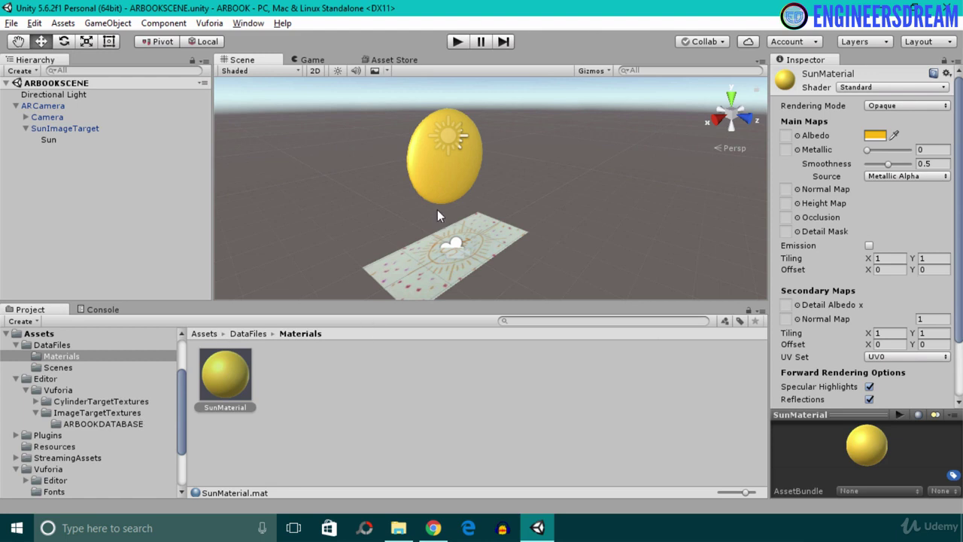
click(452, 174)
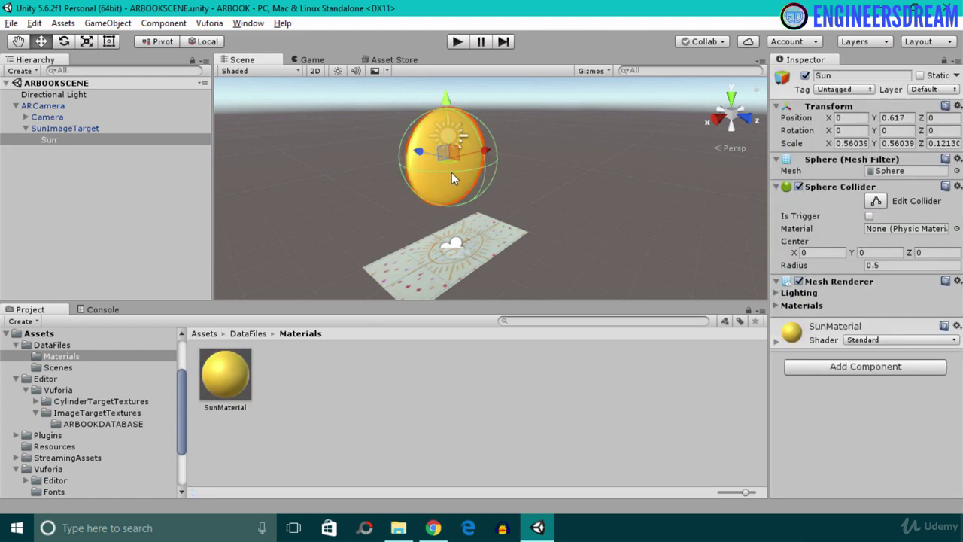
click(248, 181)
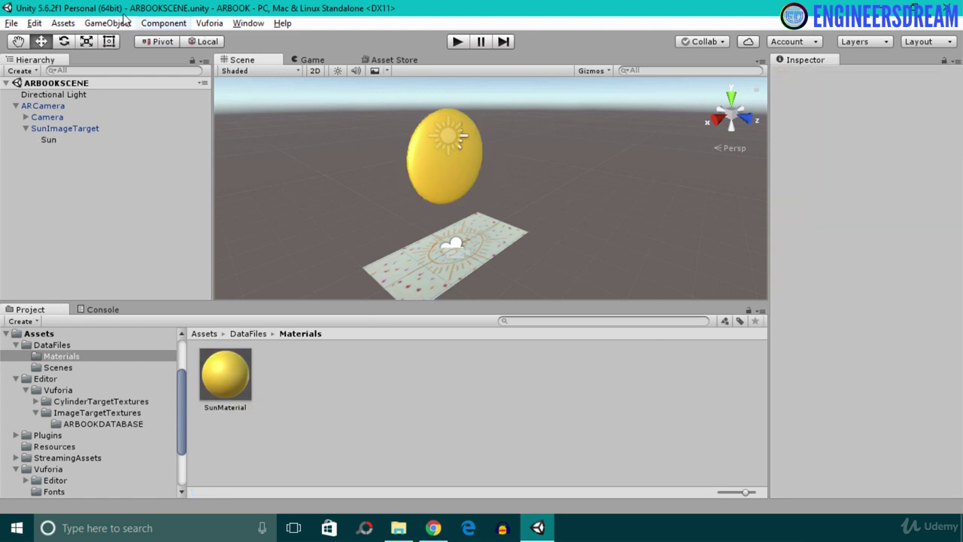
- Import the ParticleSystems standard asset package with all of its items
click(64, 23)
mouse_move(131, 145)
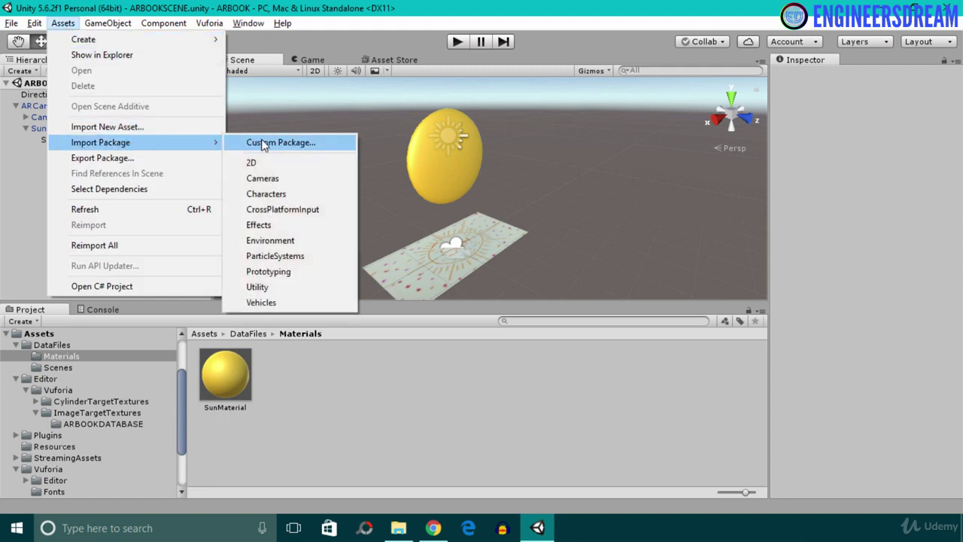
click(293, 258)
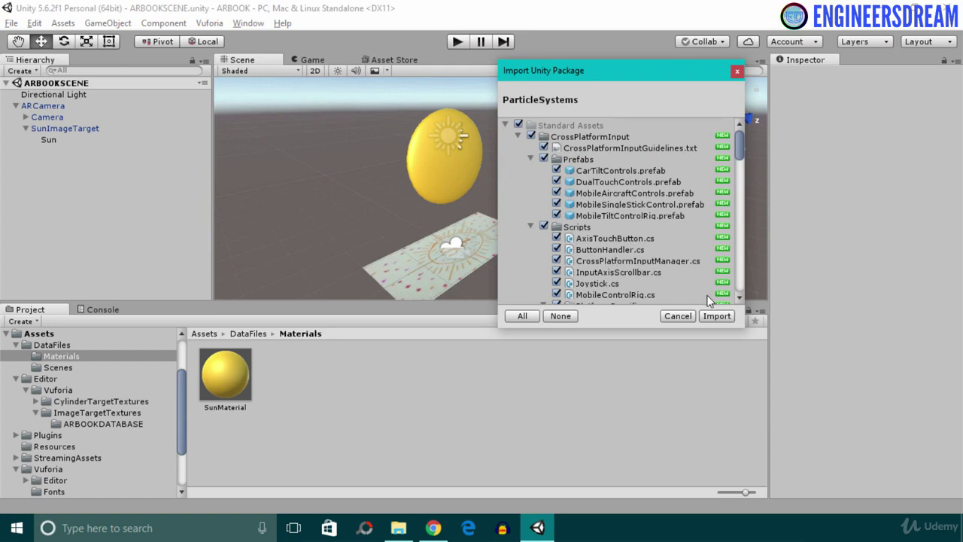
click(719, 317)
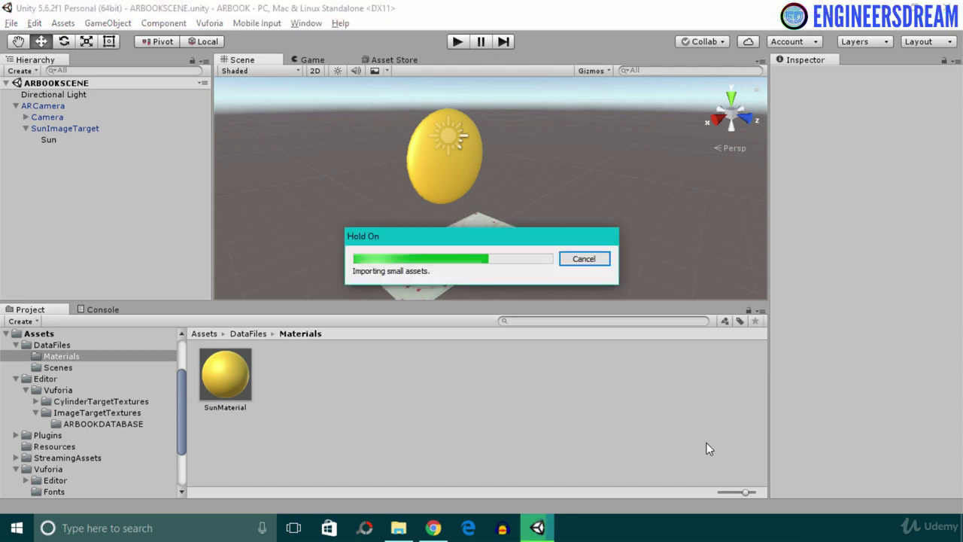
- Open the Prefabs folder of ParticleSystems inside the Standard Assets folder
click(203, 334)
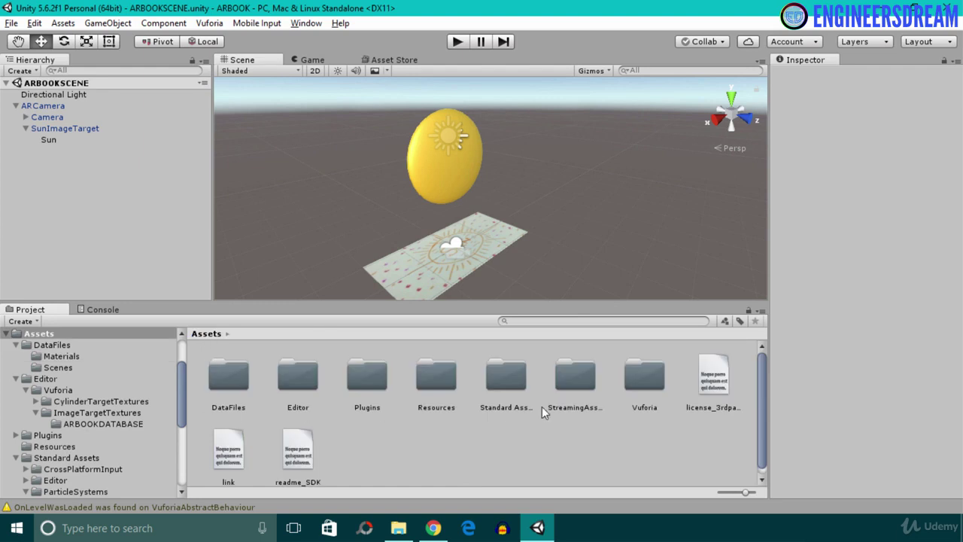
click(505, 388)
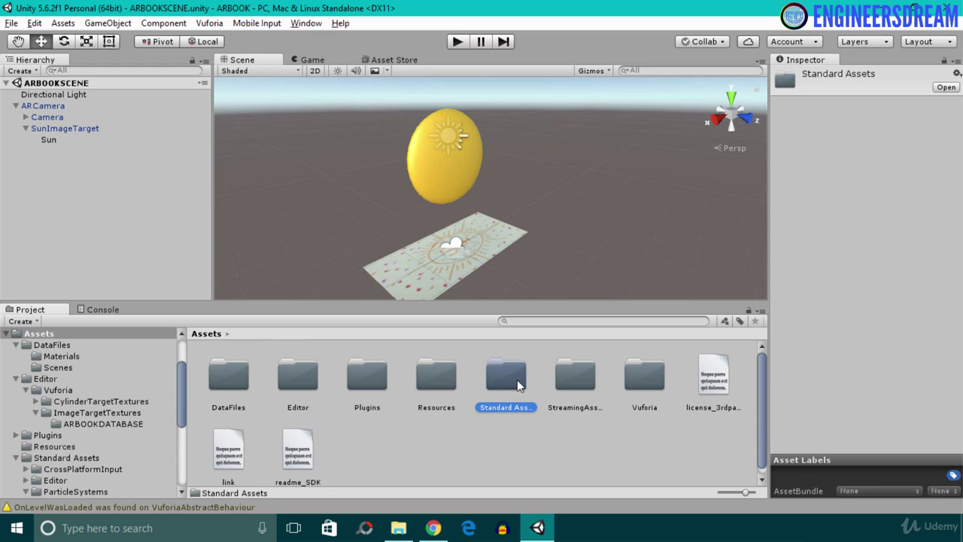
double_click(509, 386)
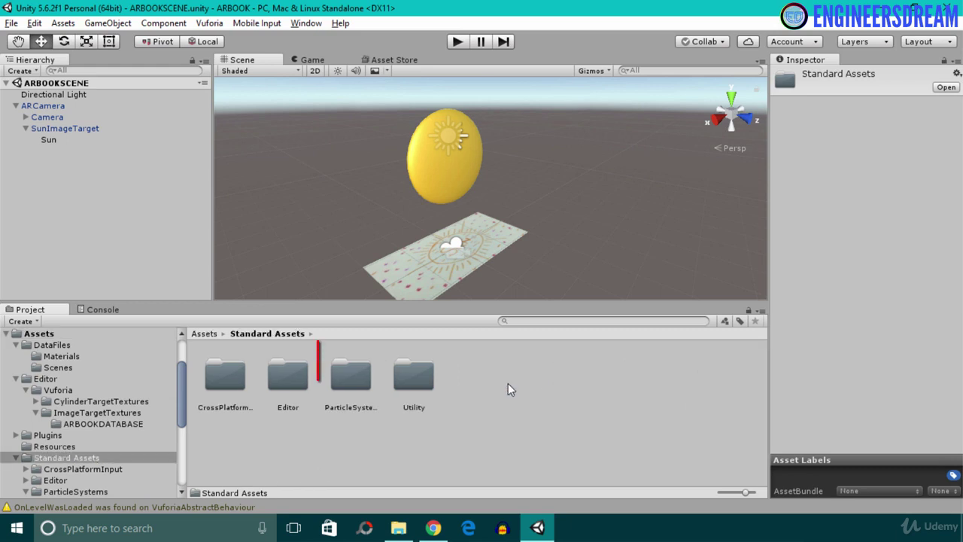
double_click(354, 380)
double_click(285, 385)
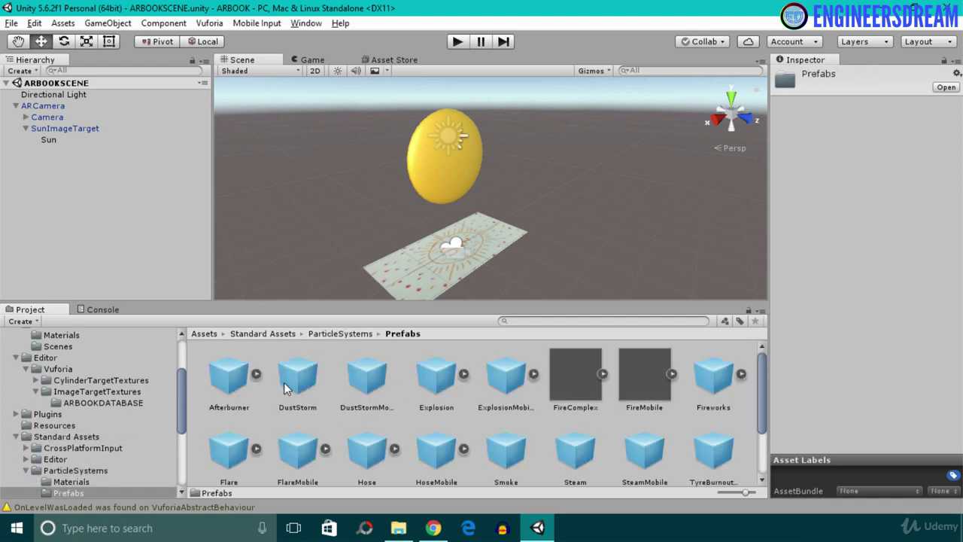
- Add the DustStormMobile prefab to the scene as a child of the Sun object
click(300, 380)
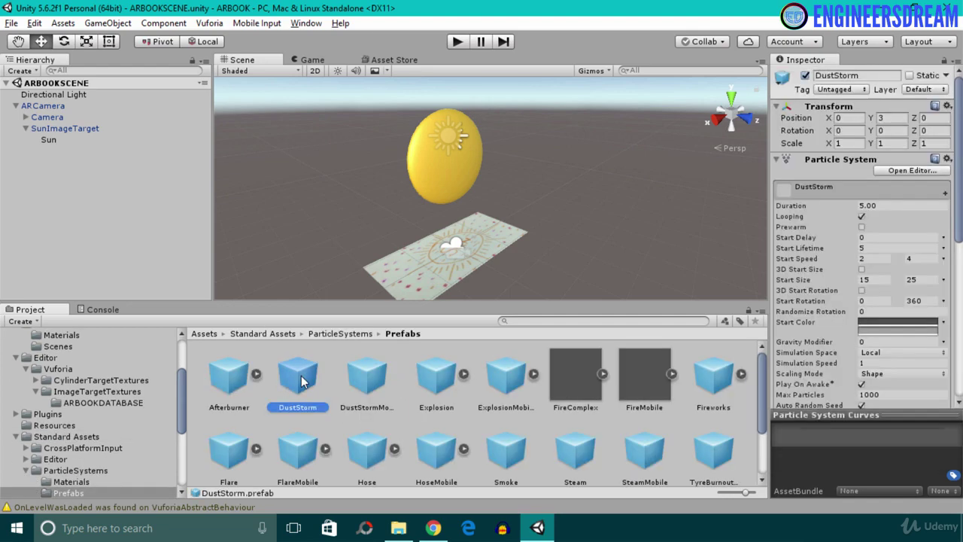
click(367, 377)
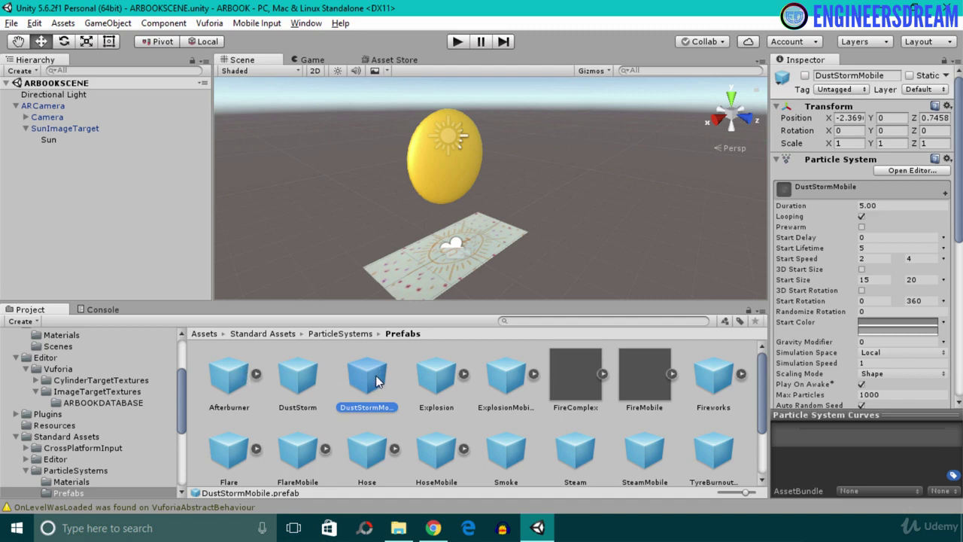
drag(376, 376, 103, 201)
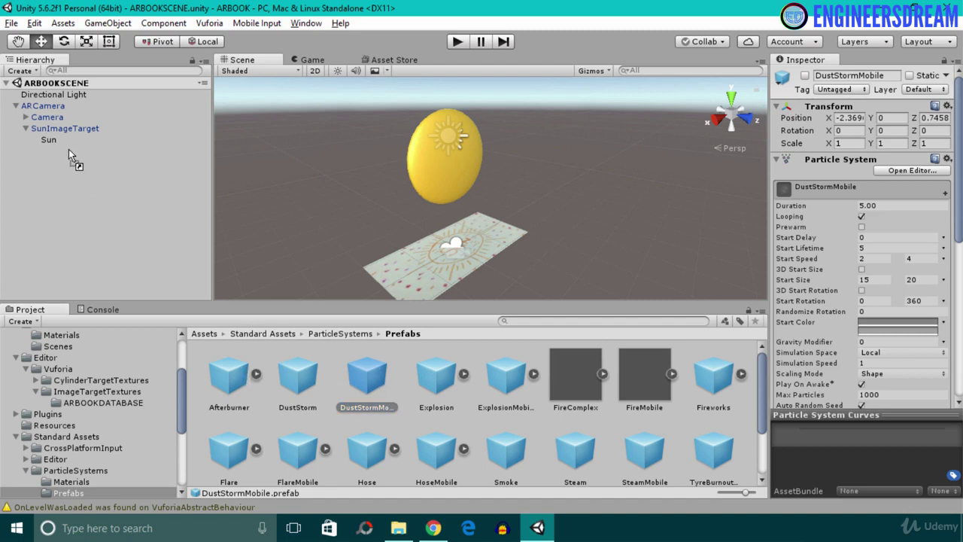
drag(68, 149, 52, 139)
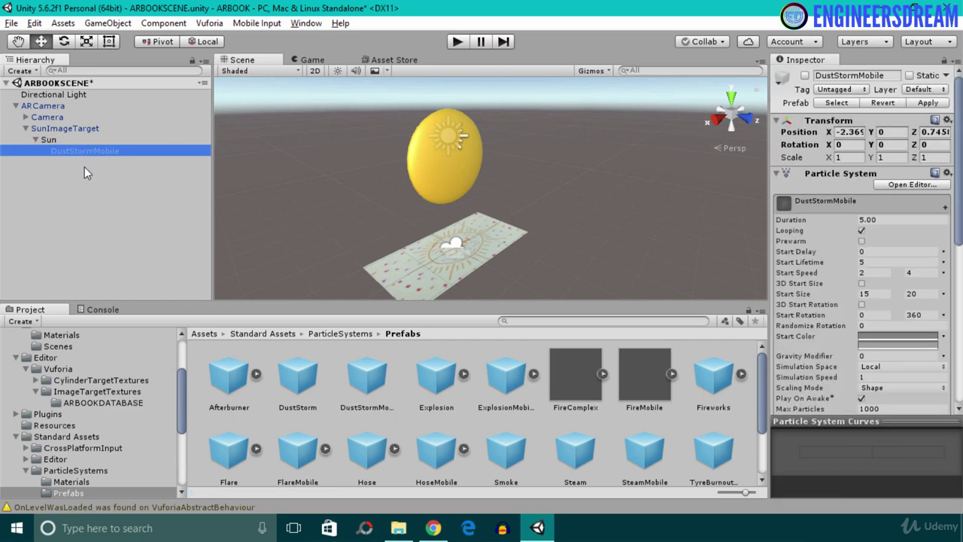
- Activate the DustStormMobile particle object under Sun
click(84, 167)
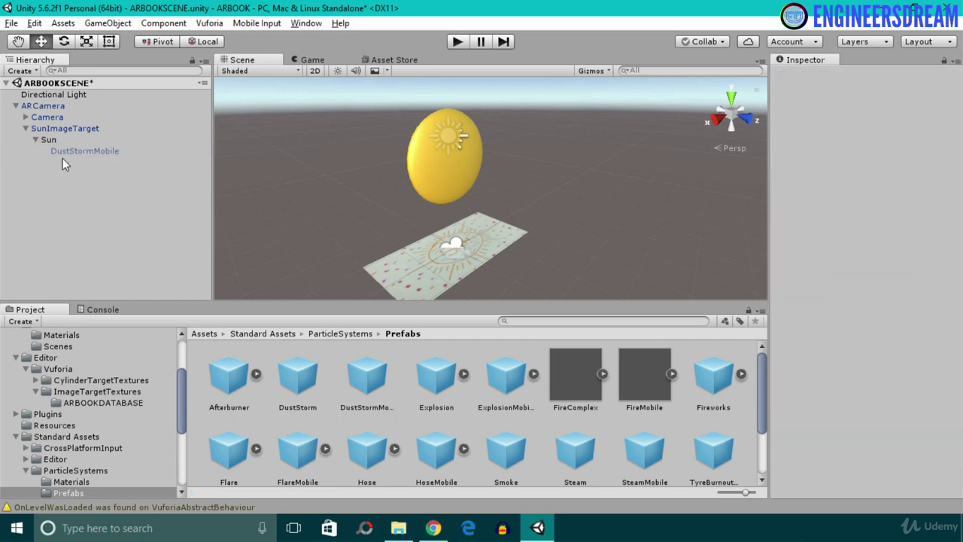
click(77, 153)
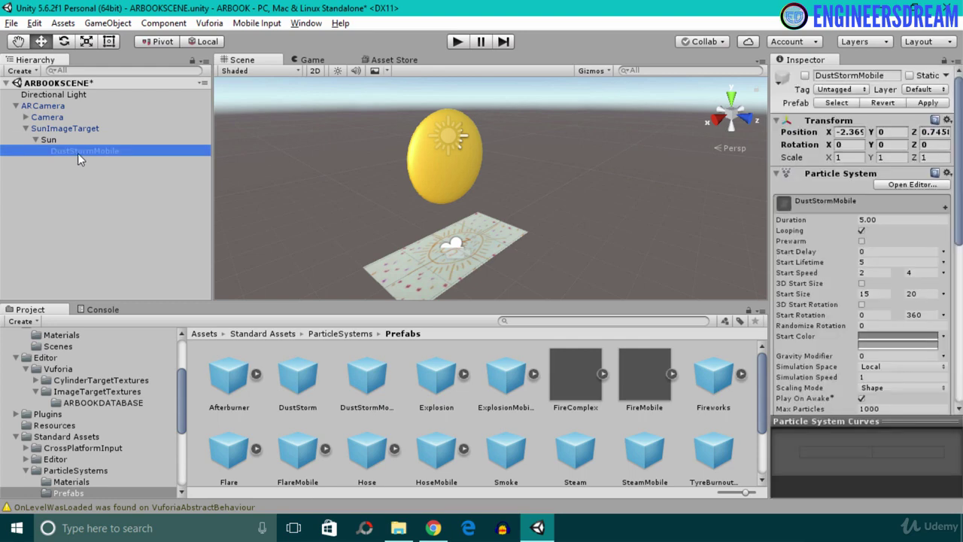
click(83, 165)
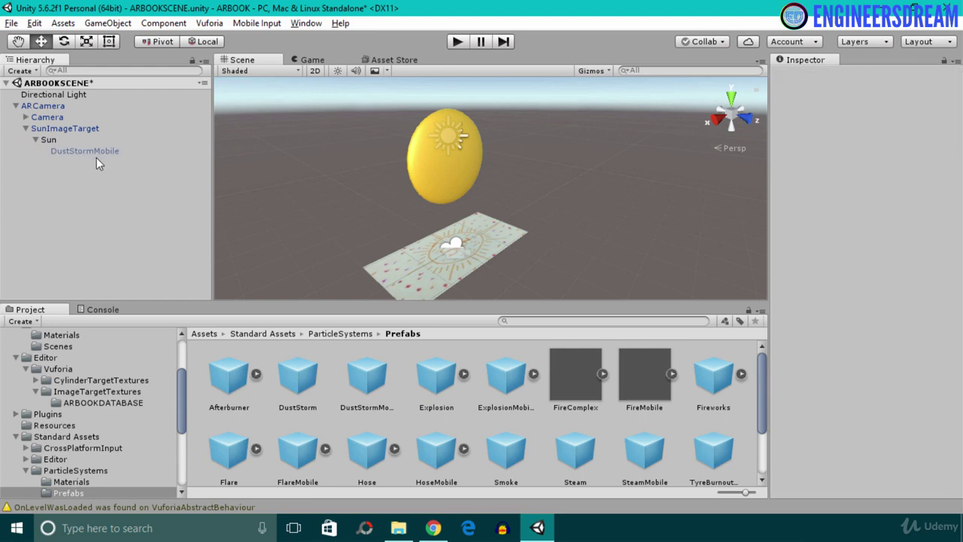
click(92, 151)
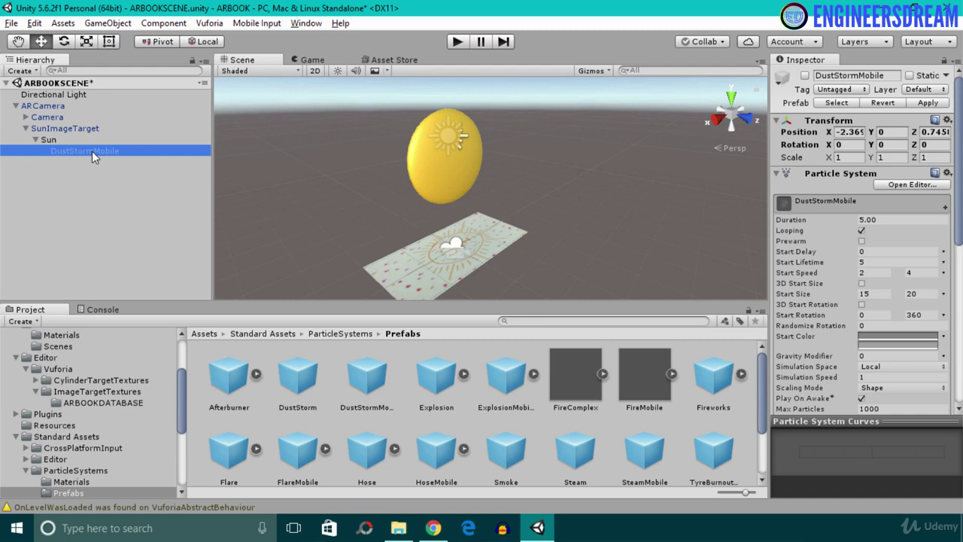
click(805, 76)
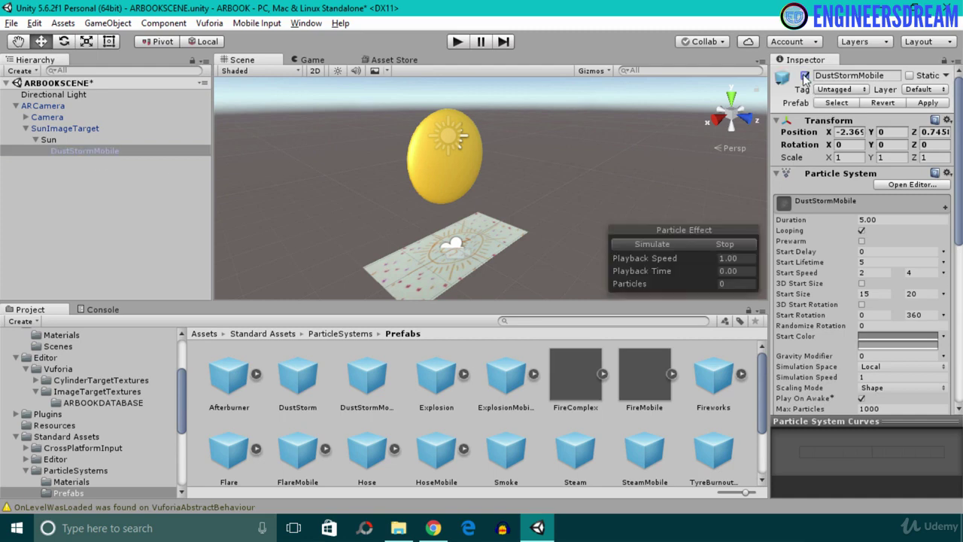
scroll(387, 168, down, 4)
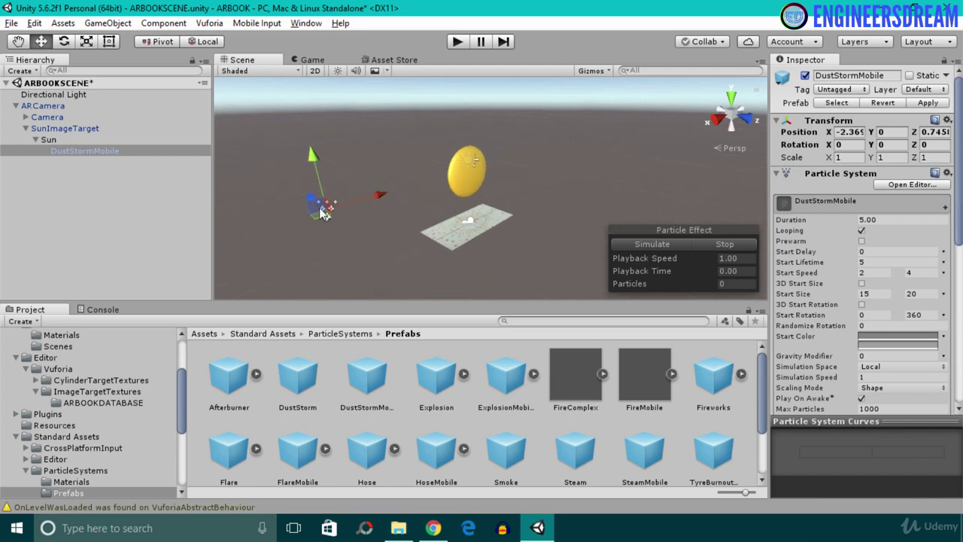
- Move the DustStormMobile particle object onto the sun model, to about X -0.06 and Z -0.53
click(323, 223)
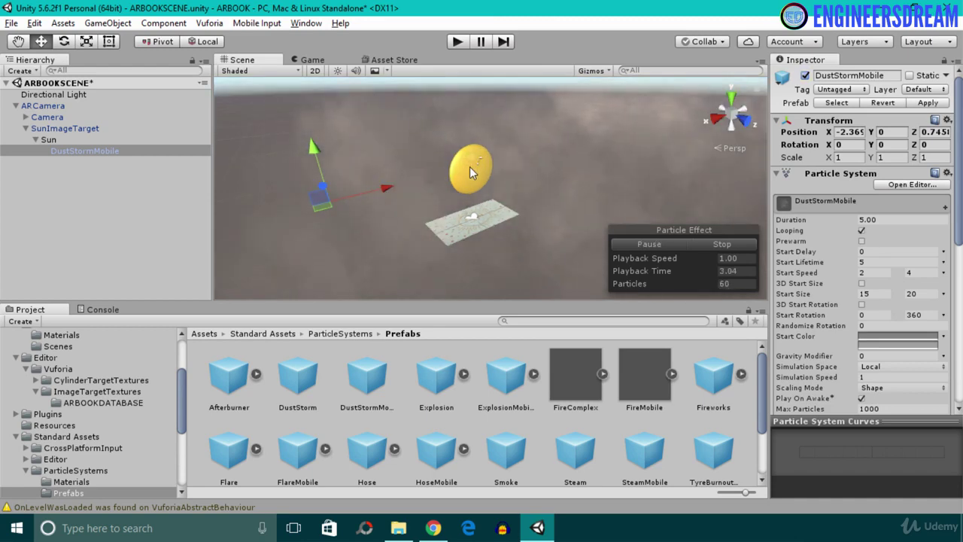
drag(382, 188, 407, 176)
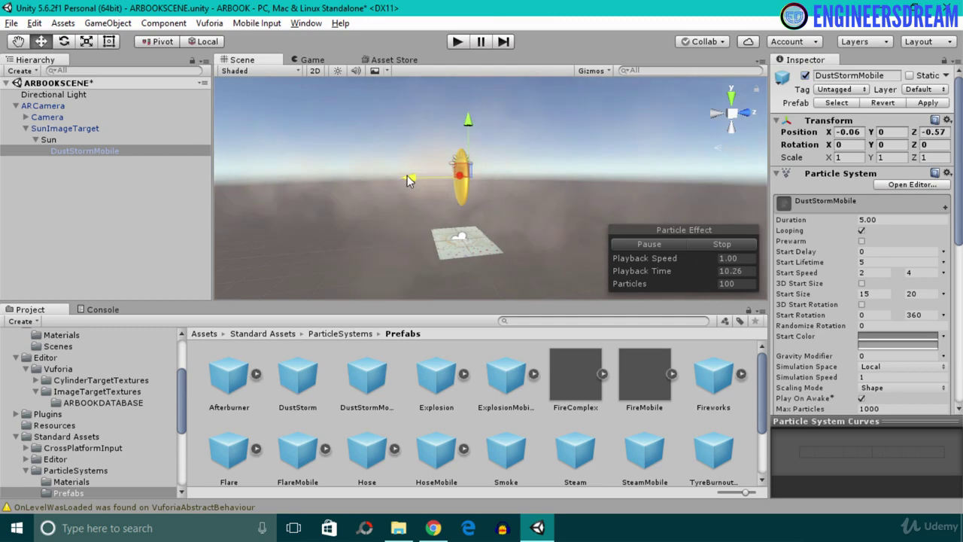
scroll(560, 169, up, 5)
alt+drag(471, 198, 370, 228)
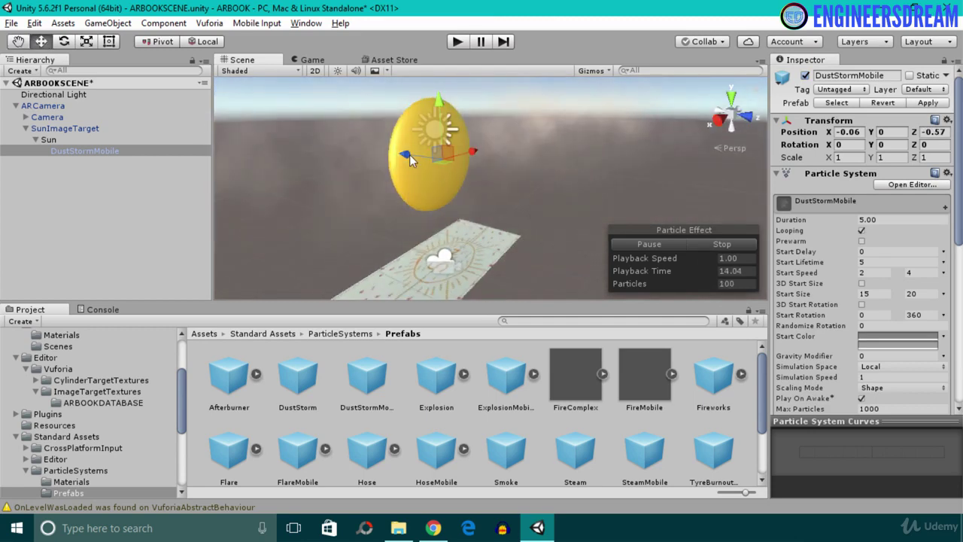
drag(409, 154, 409, 155)
- Set the first Start Color of the DustStormMobile particle system to hex FDB813FF
scroll(350, 184, down, 5)
scroll(347, 188, down, 10)
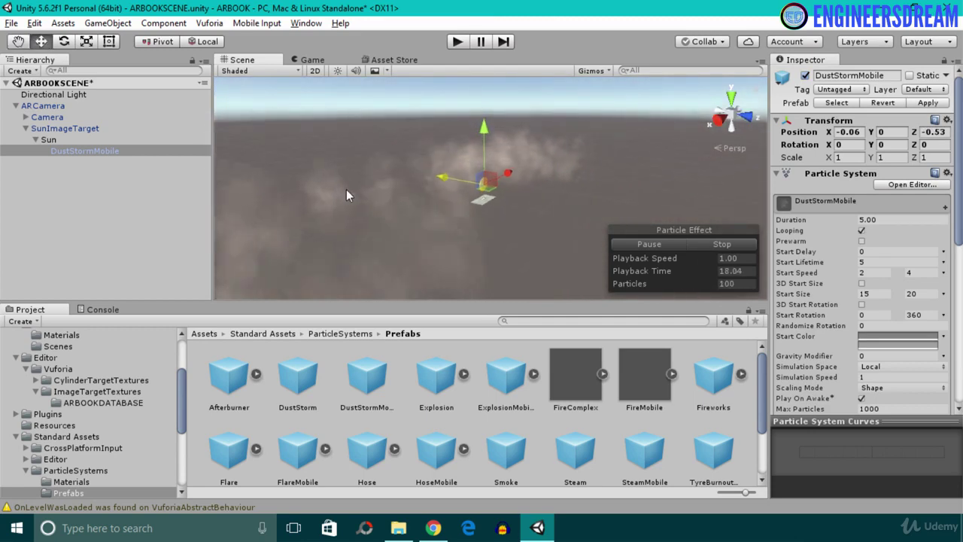
alt+drag(354, 174, 382, 188)
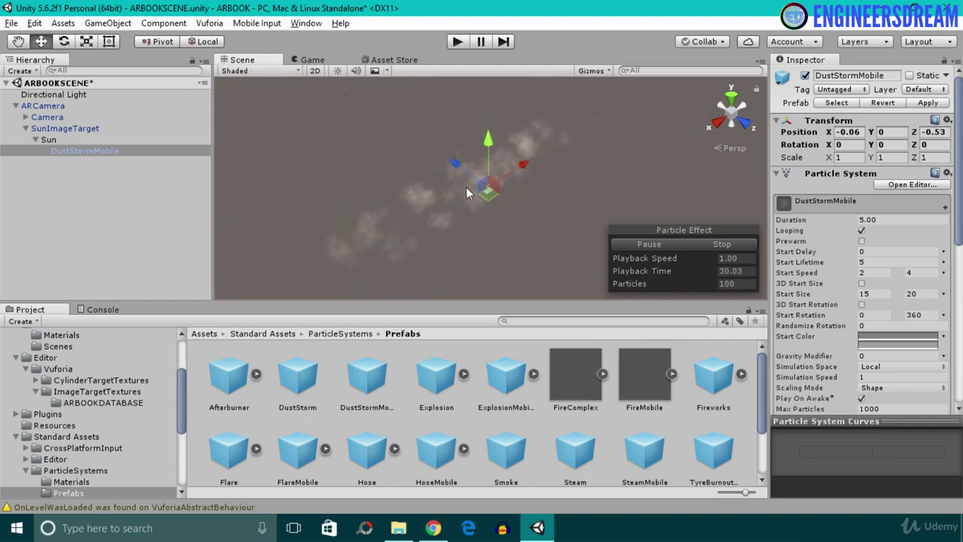
alt+drag(458, 182, 470, 157)
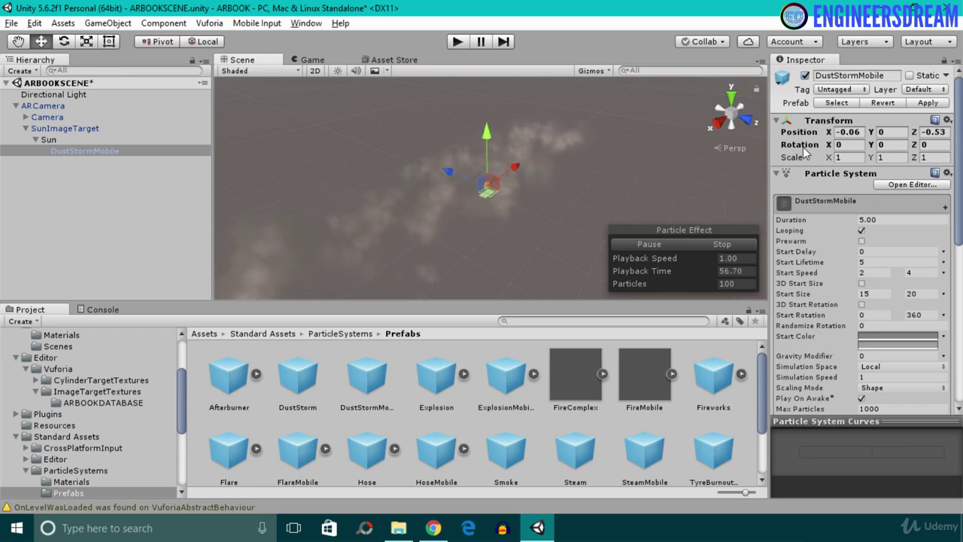
scroll(863, 273, down, 2)
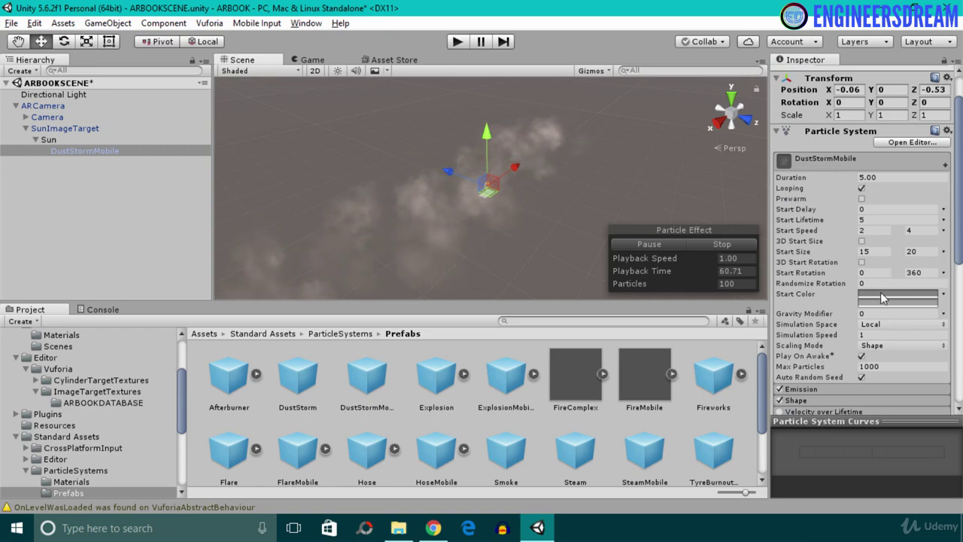
click(884, 298)
click(696, 302)
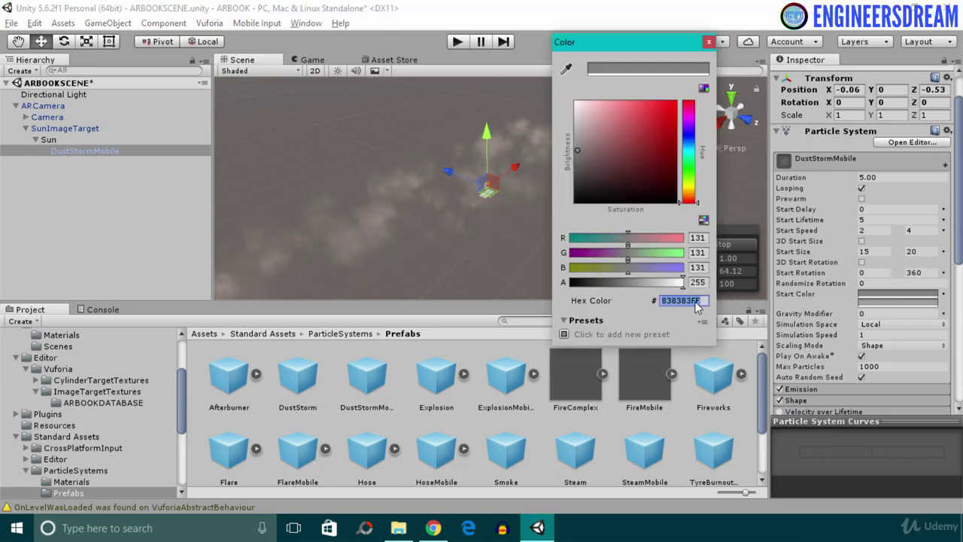
text(FD)
text(B813FF)
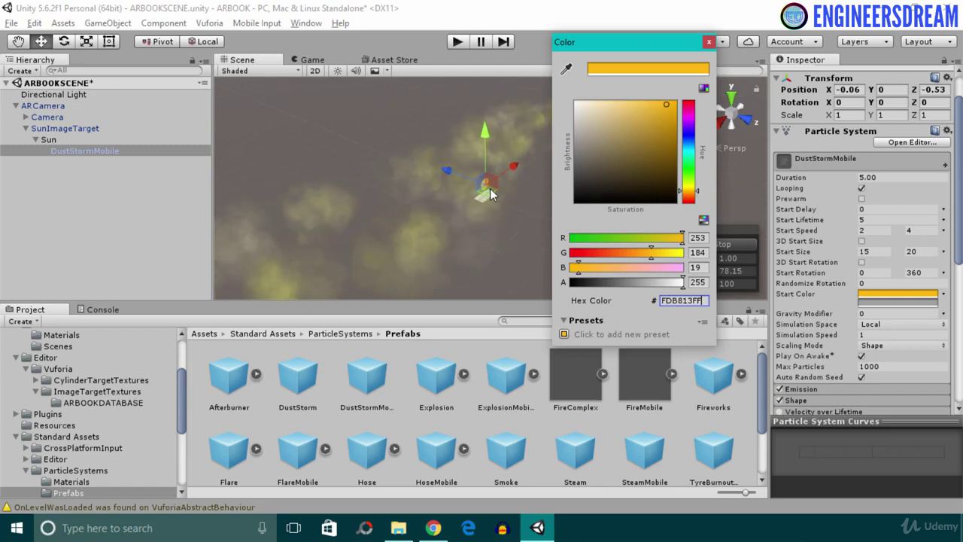
click(709, 44)
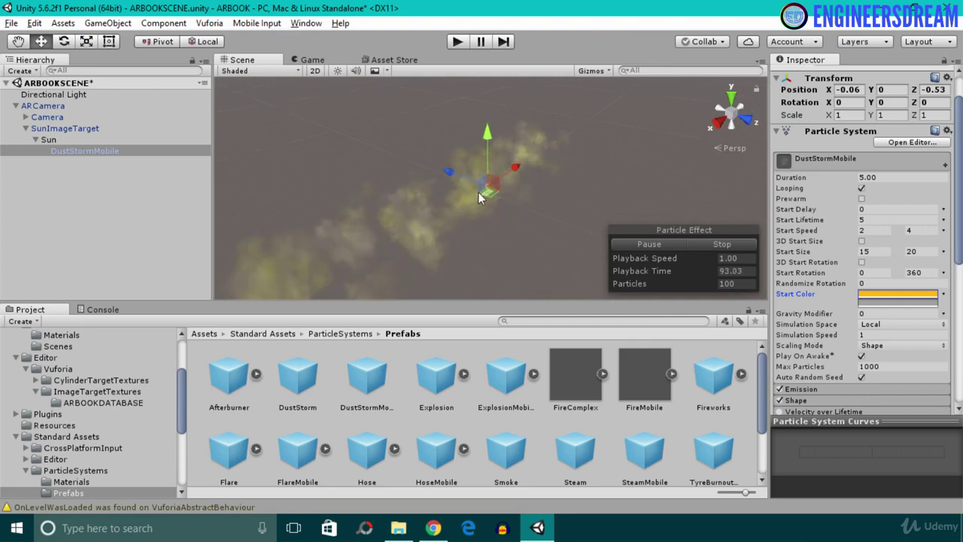
- Change the emission shape of the DustStormMobile particle system to Sphere
scroll(823, 258, down, 3)
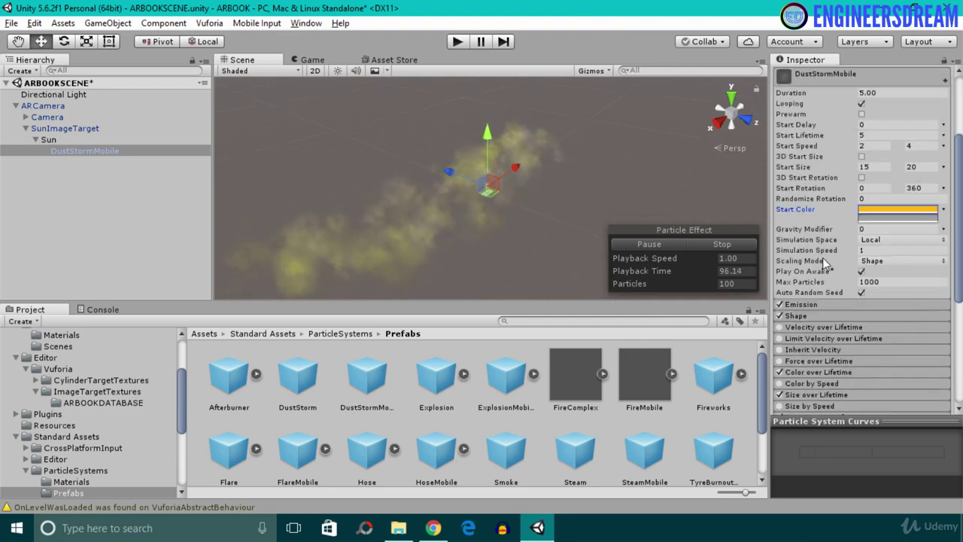
click(809, 315)
scroll(808, 315, down, 3)
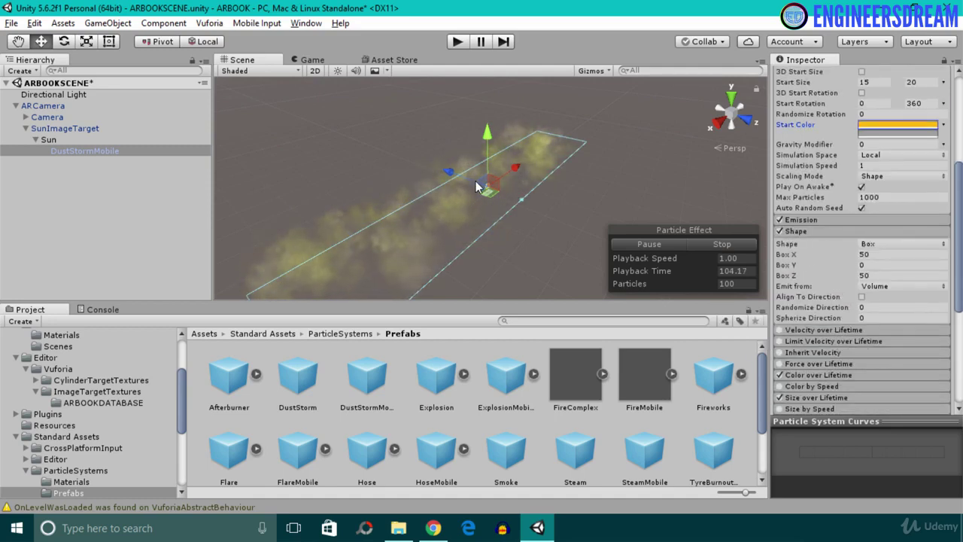
click(893, 243)
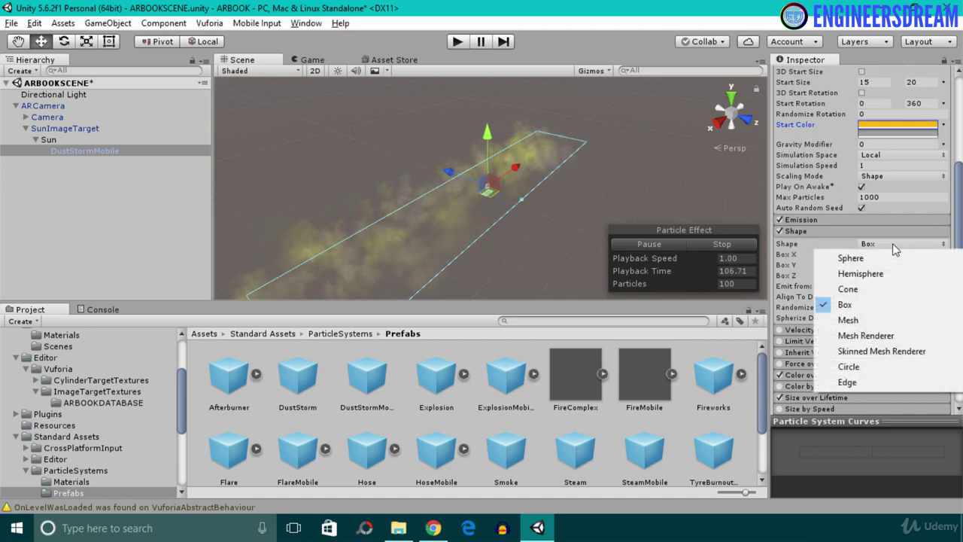
click(851, 258)
- Examine the particle effect around the sun from several sides and test-run the AR scene with the SUN page
alt+drag(467, 199, 470, 161)
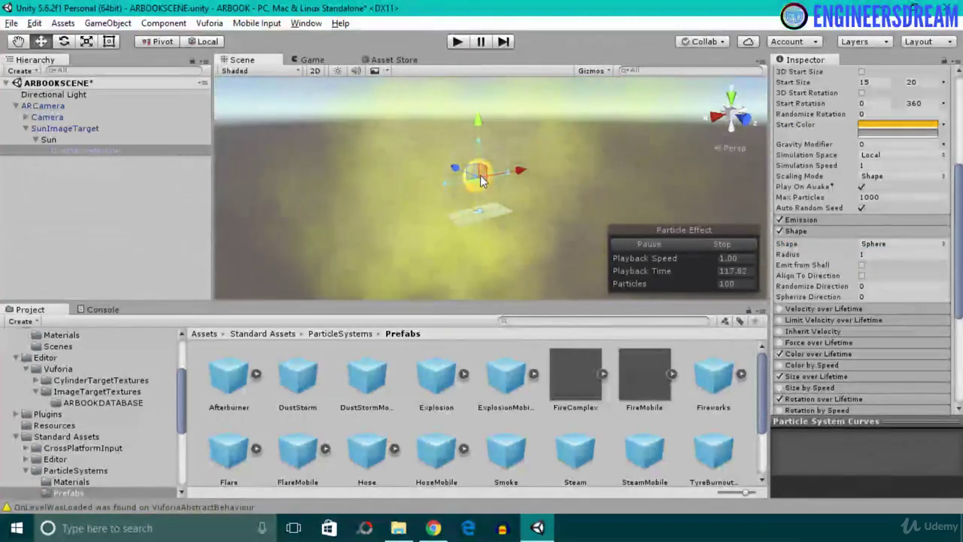
alt+drag(479, 154, 624, 153)
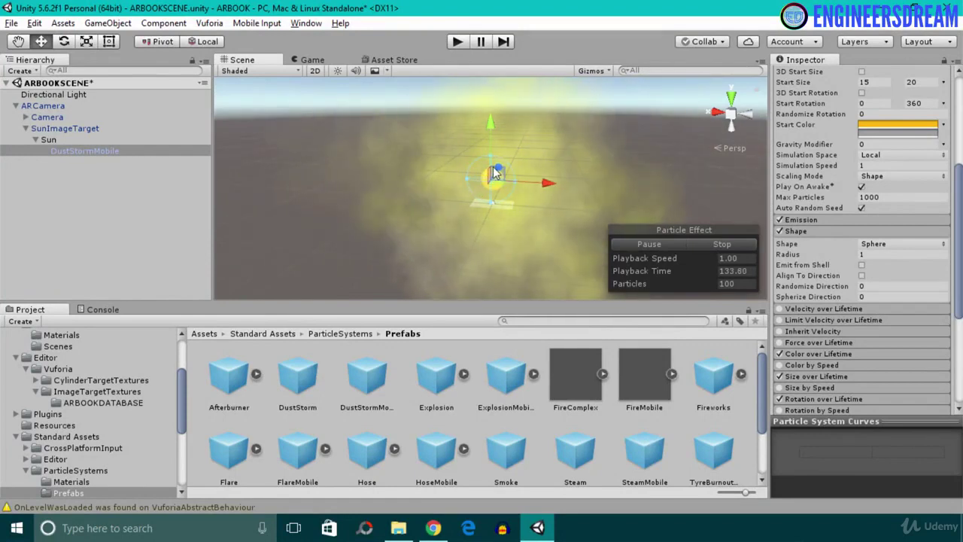
scroll(374, 247, up, 8)
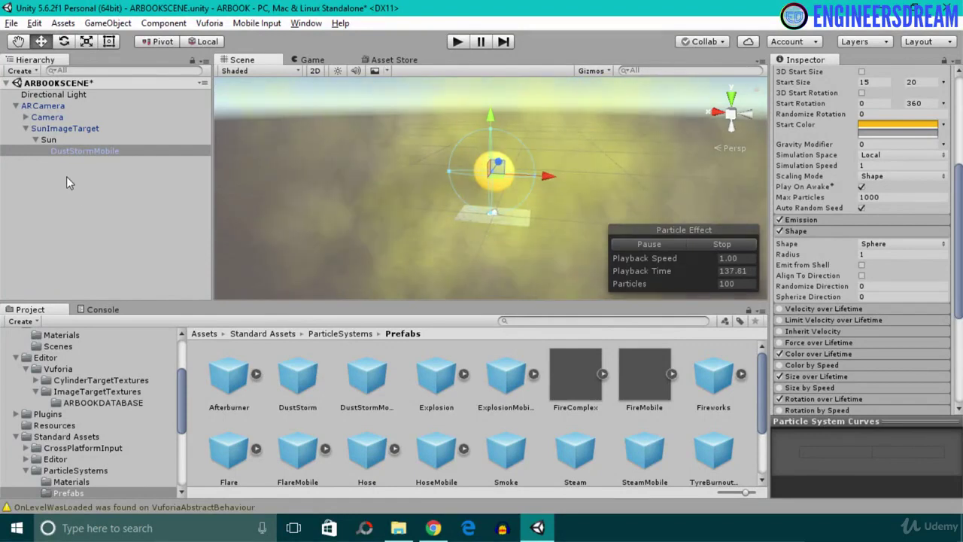
scroll(656, 107, up, 4)
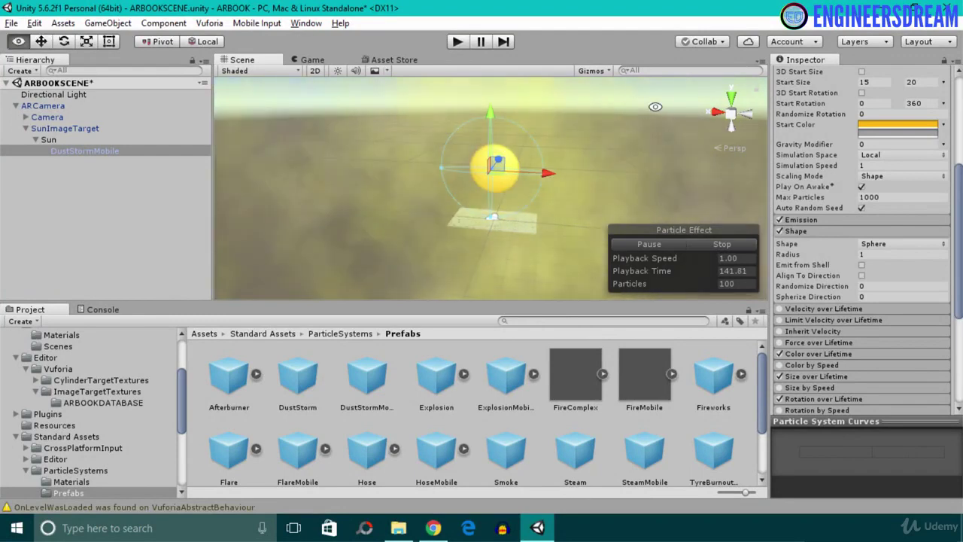
alt+drag(656, 107, 318, 163)
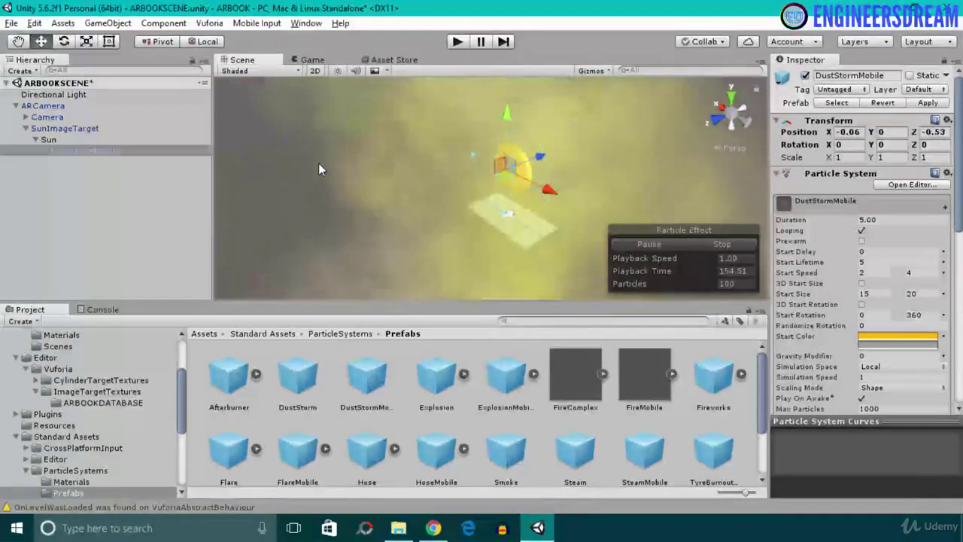
click(457, 41)
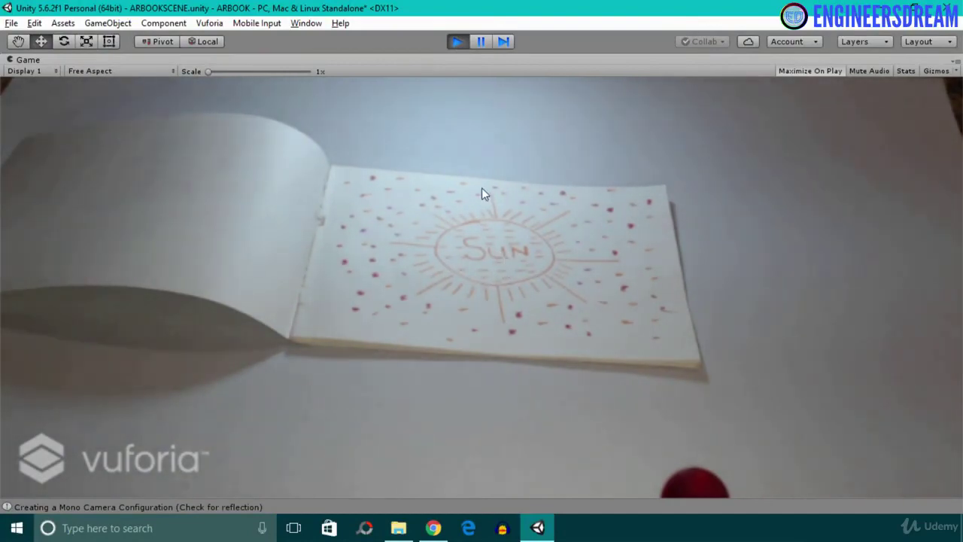
click(458, 42)
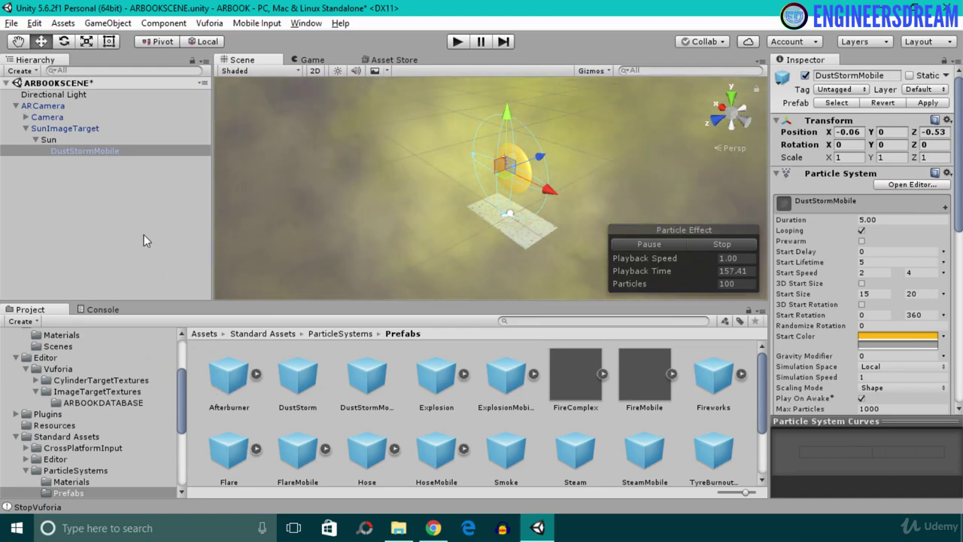
- Load and activate the ARBOOKDATABASE dataset in the ARCamera's Vuforia configuration and save the scene
click(109, 205)
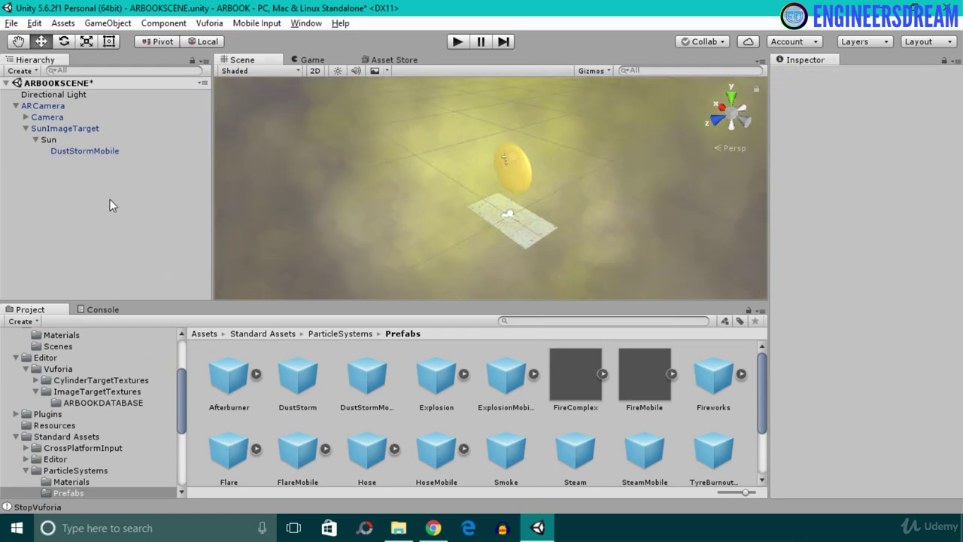
click(45, 105)
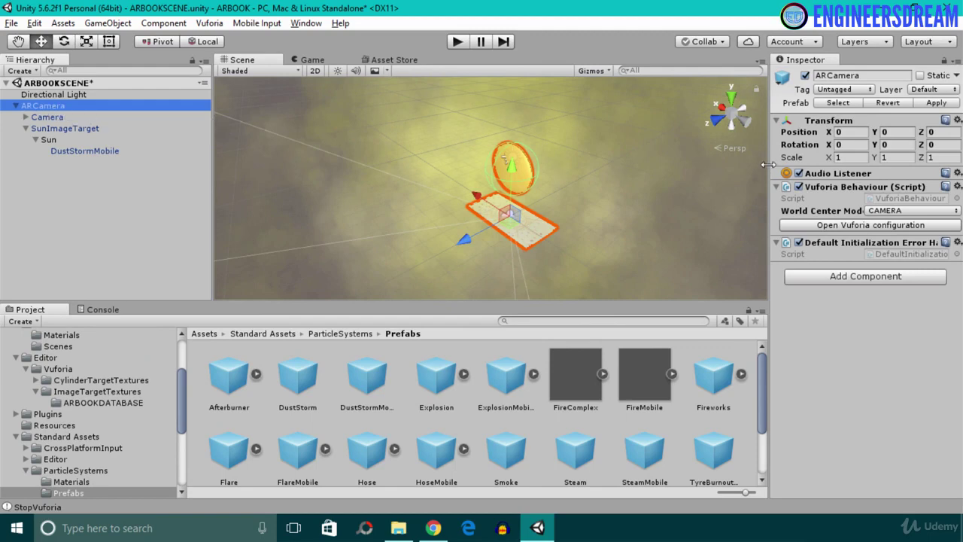
click(831, 225)
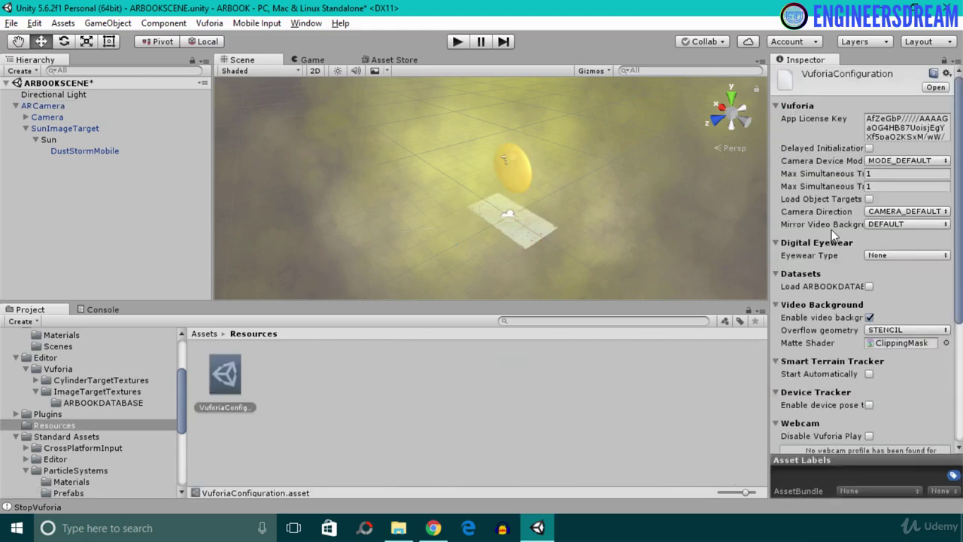
scroll(846, 219, down, 3)
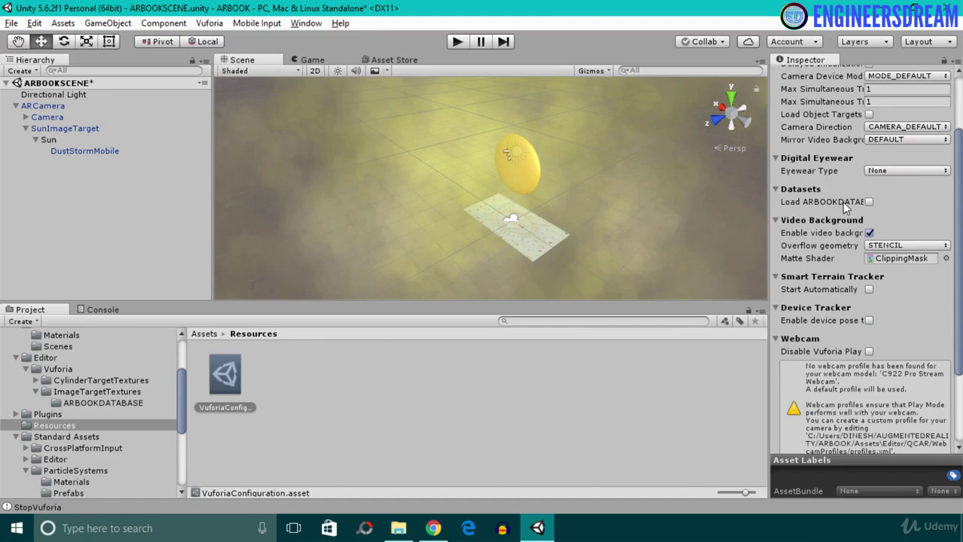
drag(767, 205, 729, 205)
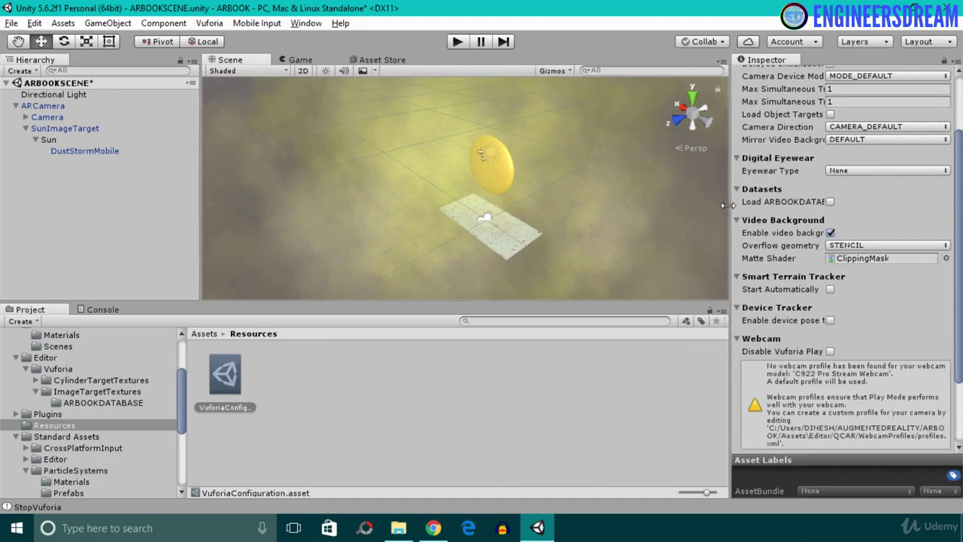
click(831, 201)
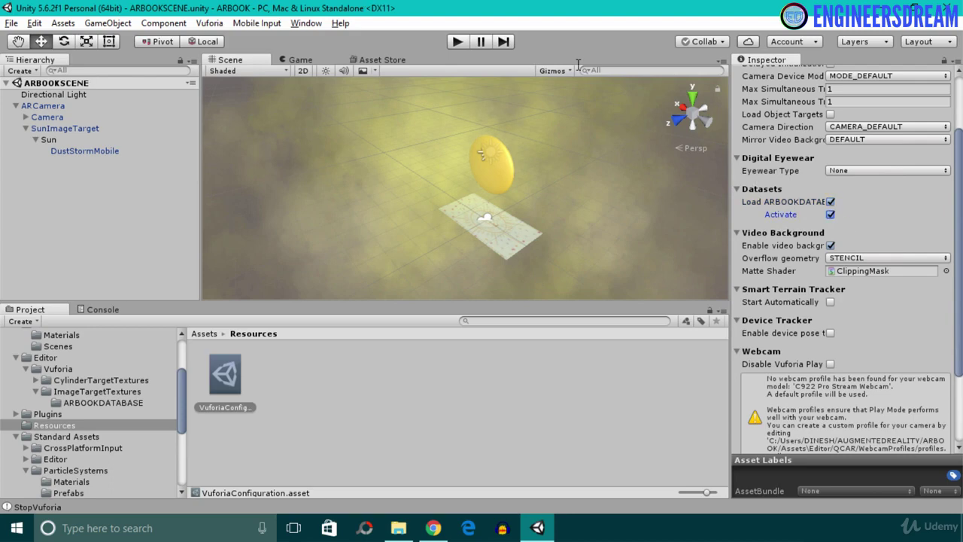
- Run the scene again to check the sun and its particles over the SUN page, and stop it
click(455, 42)
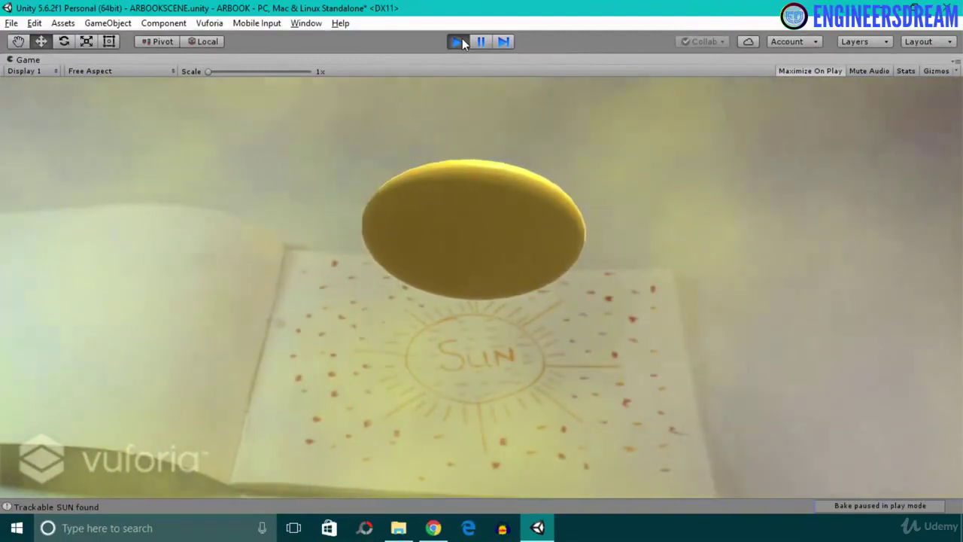
click(460, 42)
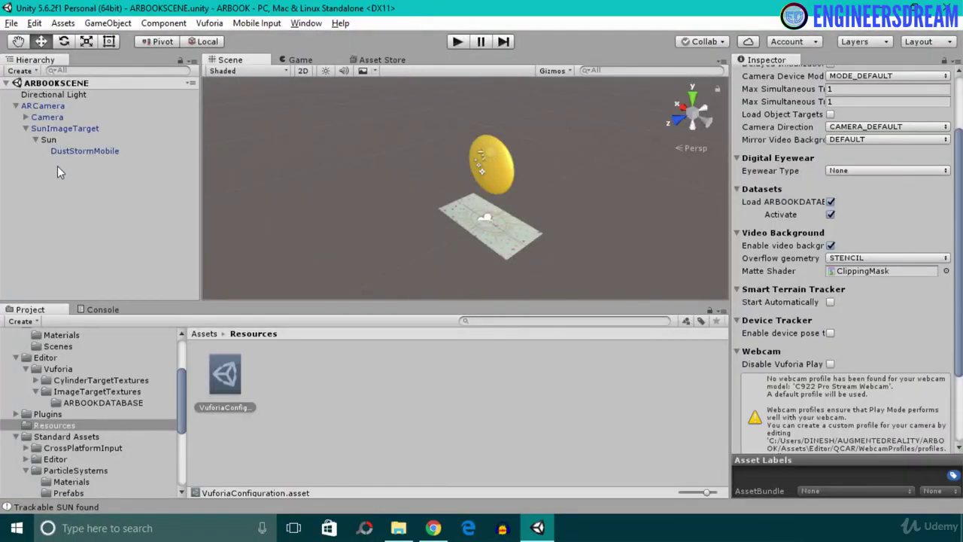
- Create a folder named Prefabs inside the DataFiles folder
click(202, 334)
double_click(221, 375)
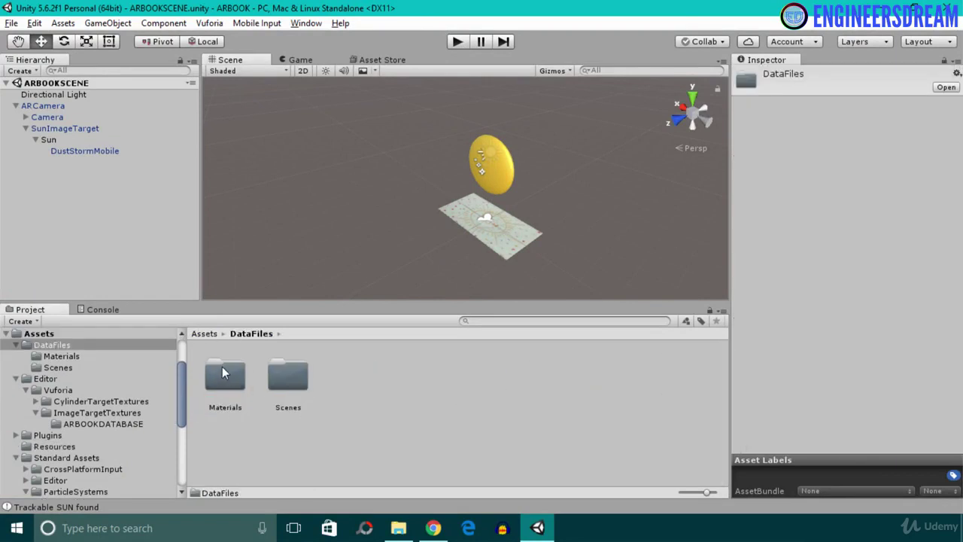
right_click(362, 415)
mouse_move(460, 158)
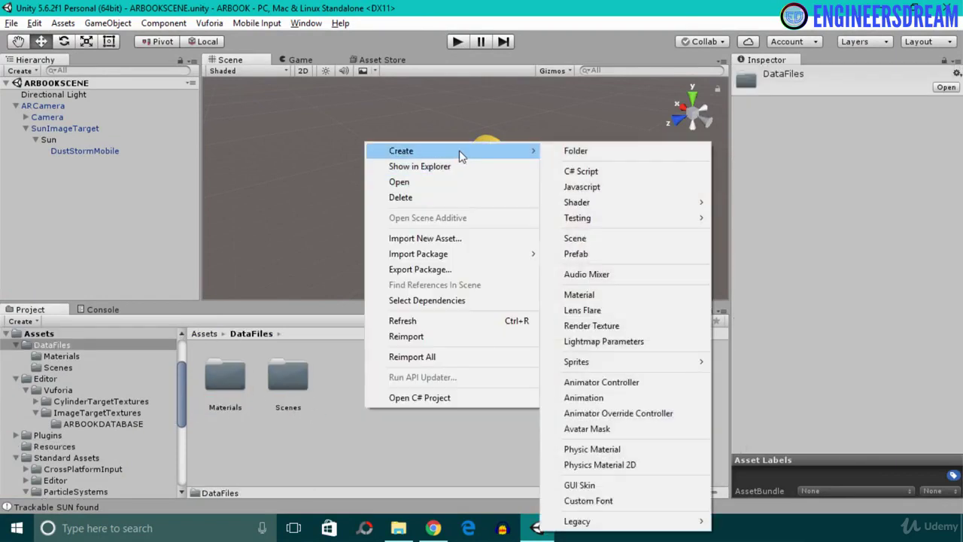
click(581, 157)
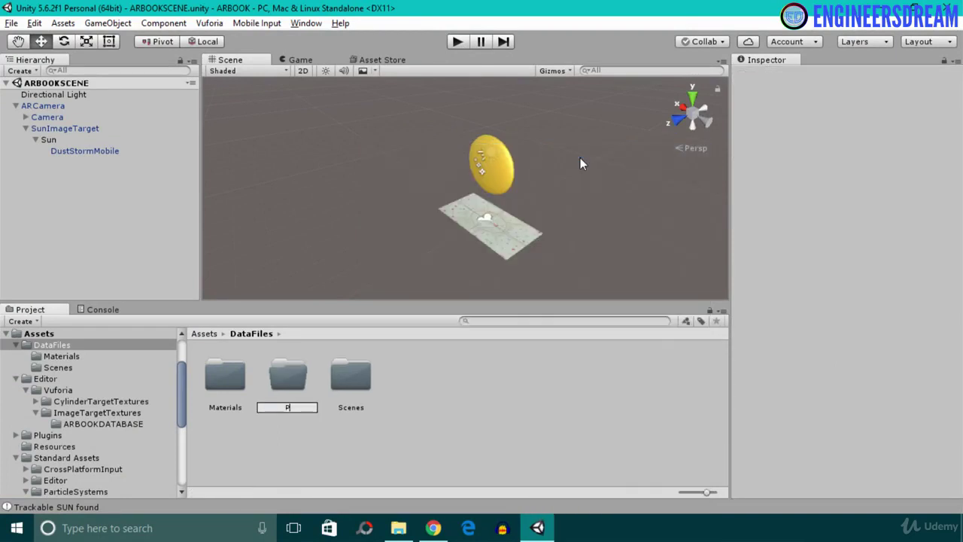
text(Prefabs)
key(Return)
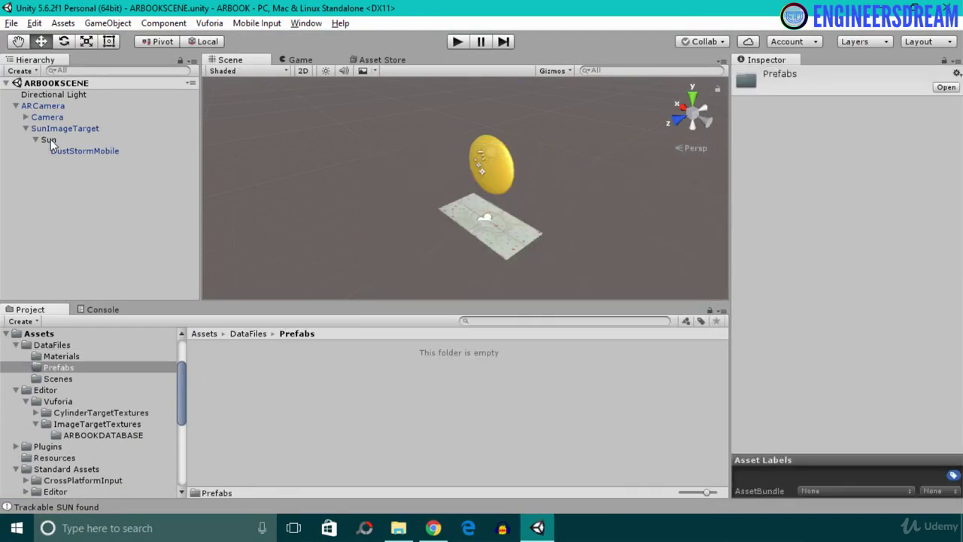
- Save the Sun object with its particle child as a prefab in the DataFiles Prefabs folder and select the prefab
drag(50, 143, 244, 397)
click(318, 420)
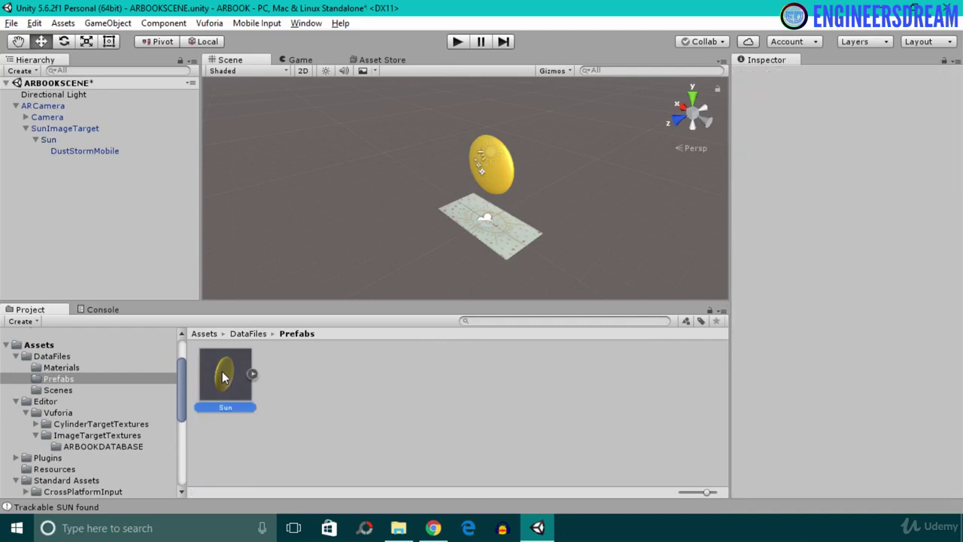
click(223, 378)
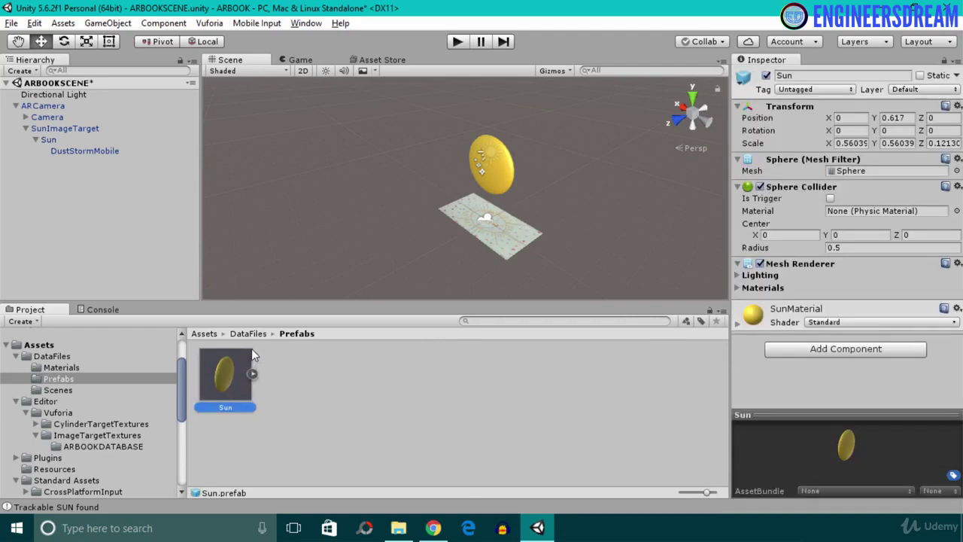